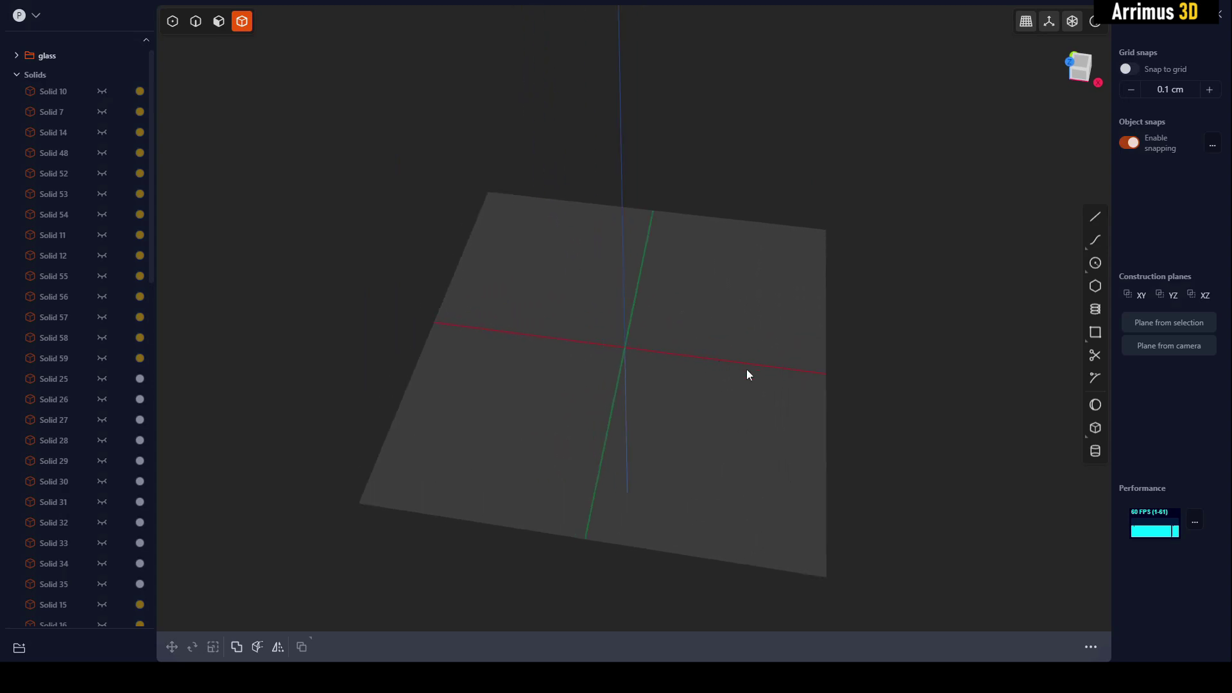
drag(746, 370, 643, 323)
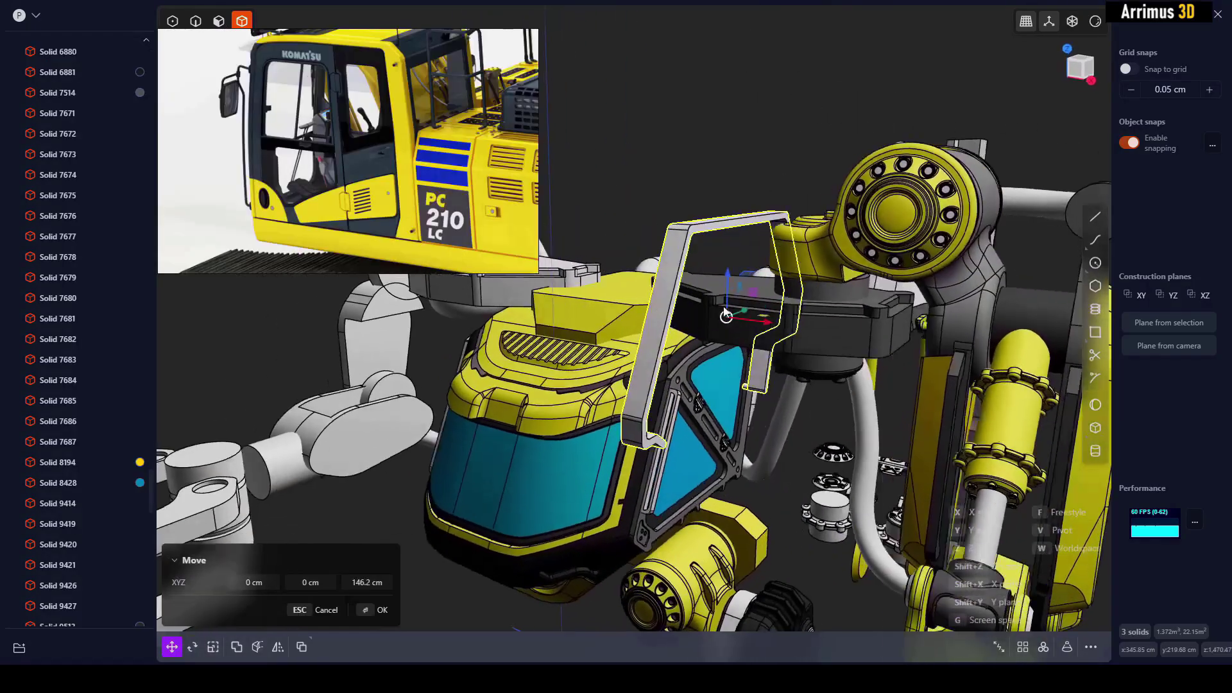
middle_drag(724, 313, 577, 283)
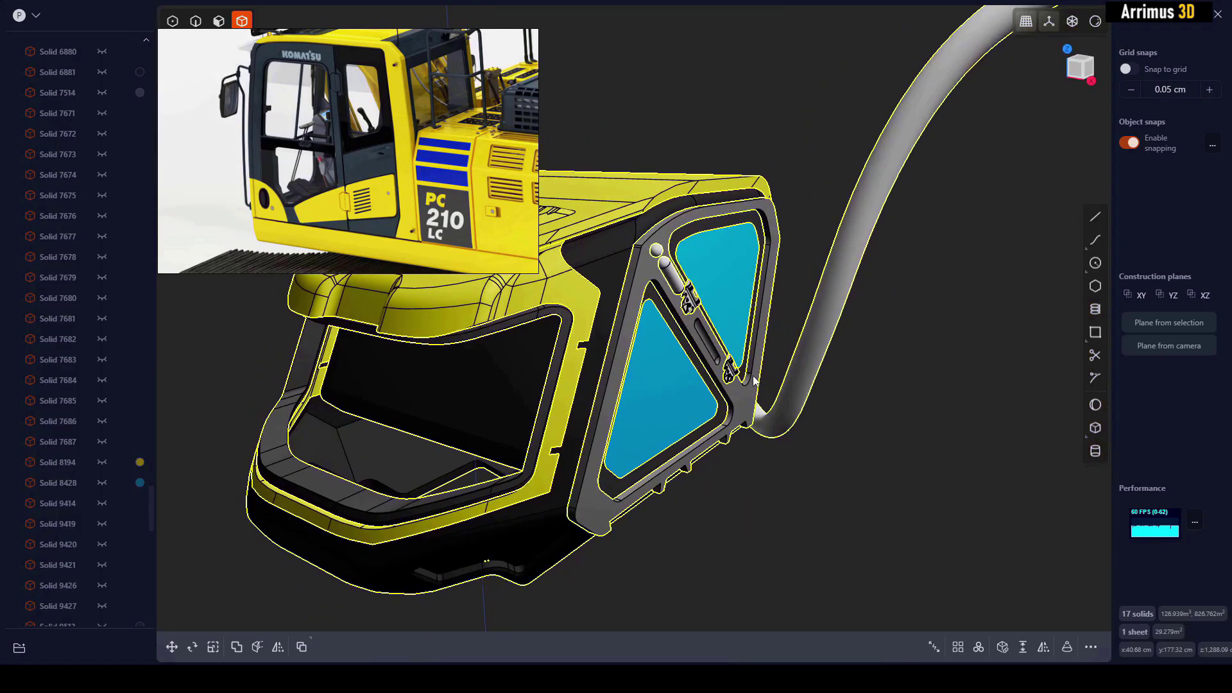
click(841, 391)
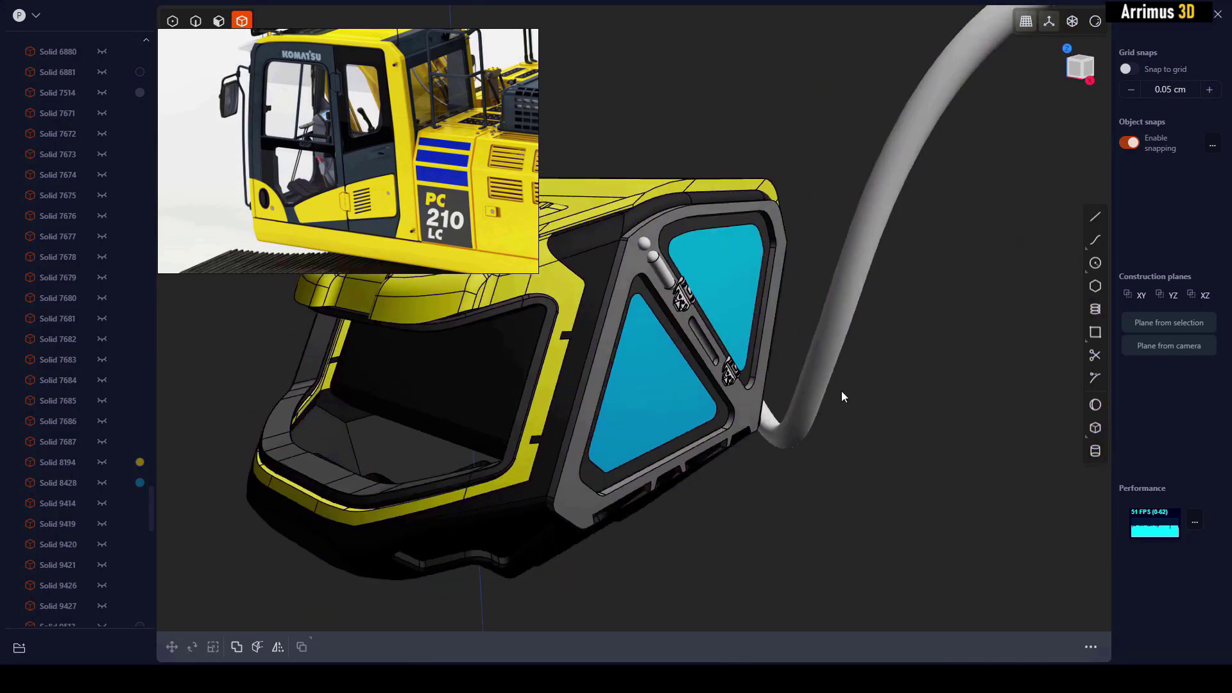
middle_drag(841, 391, 687, 340)
shift+middle_drag(546, 276, 641, 302)
click(636, 240)
scroll(648, 251, up, 3)
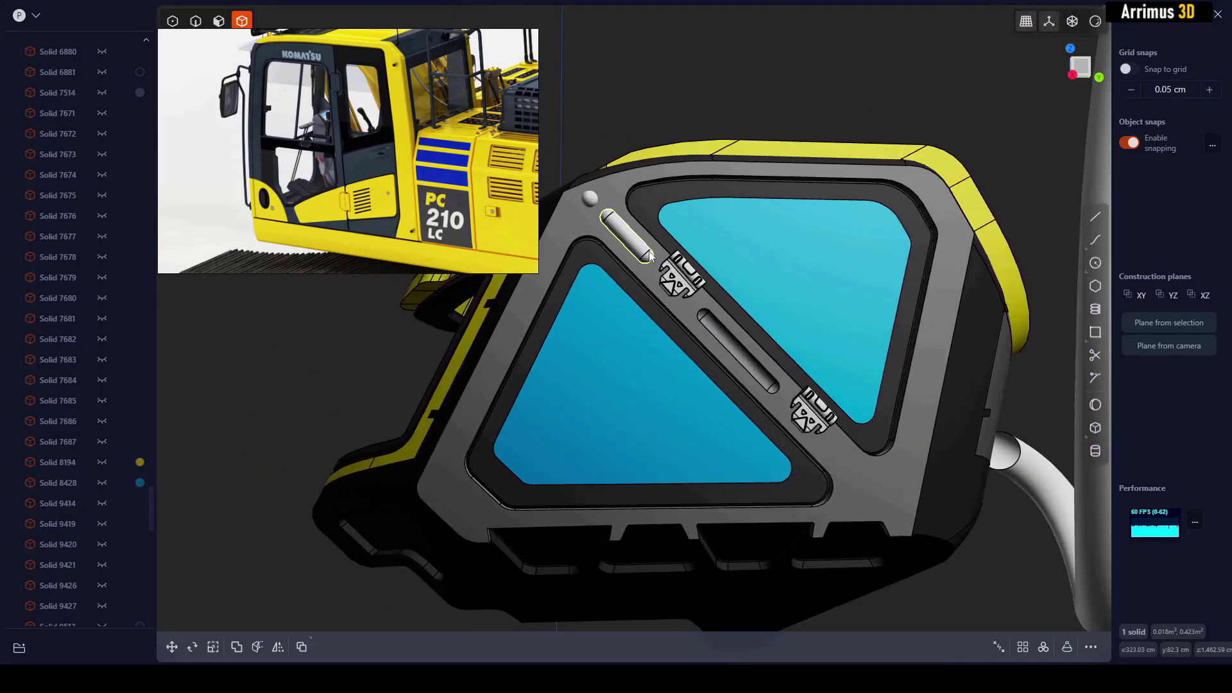
key(g)
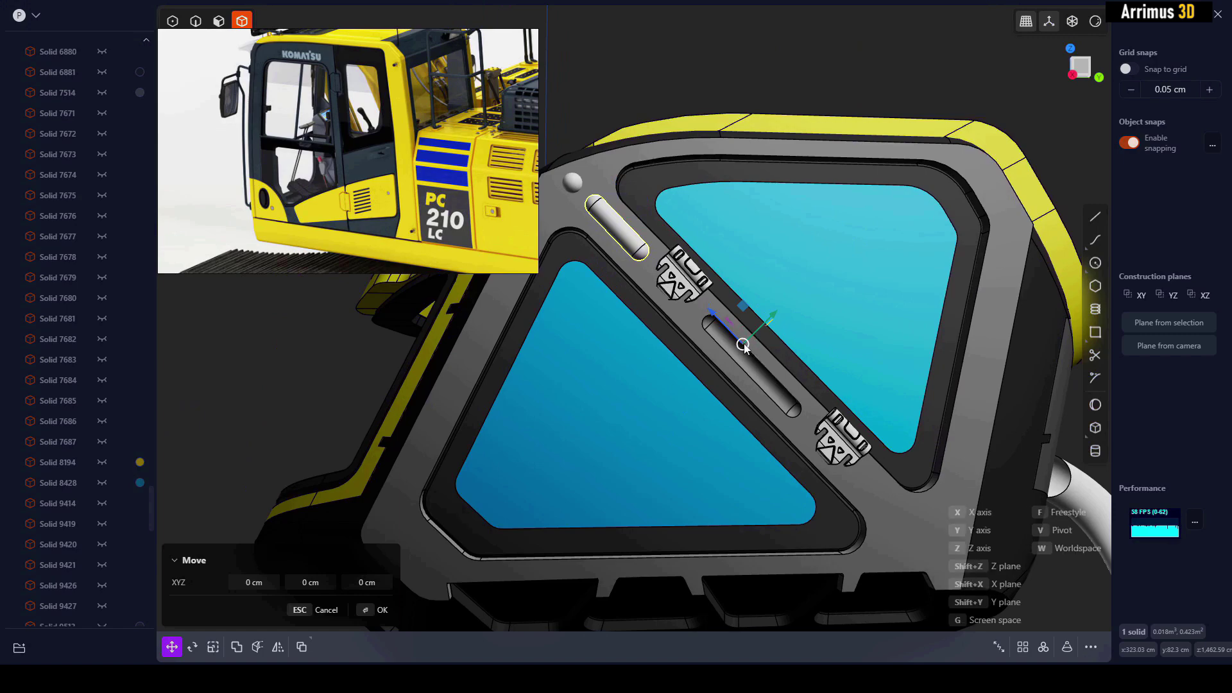
key(Escape)
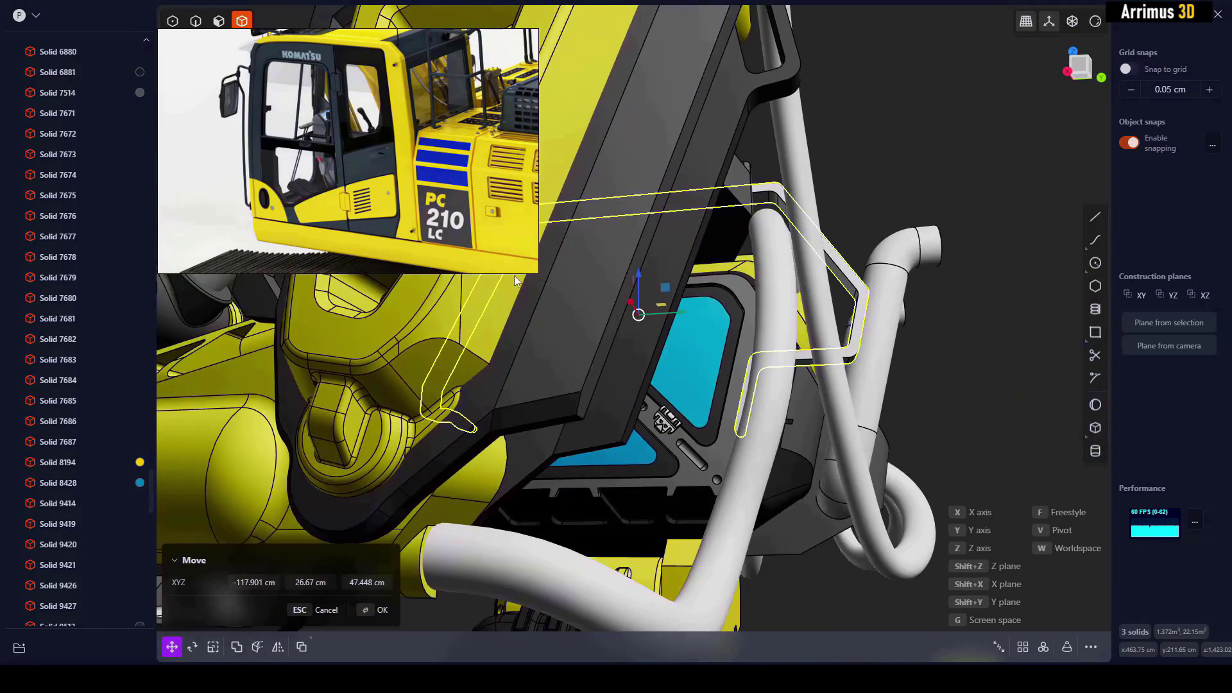
middle_drag(514, 275, 634, 238)
middle_drag(674, 309, 682, 282)
drag(683, 286, 673, 285)
middle_drag(672, 283, 714, 318)
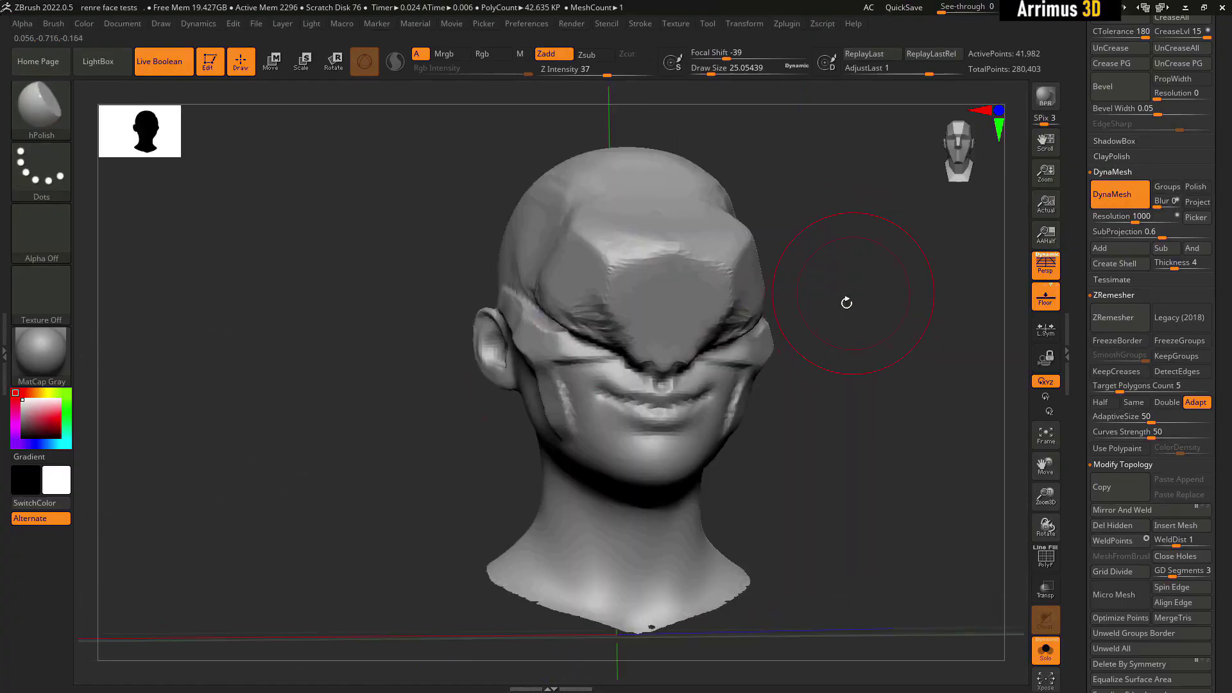
drag(844, 303, 1020, 311)
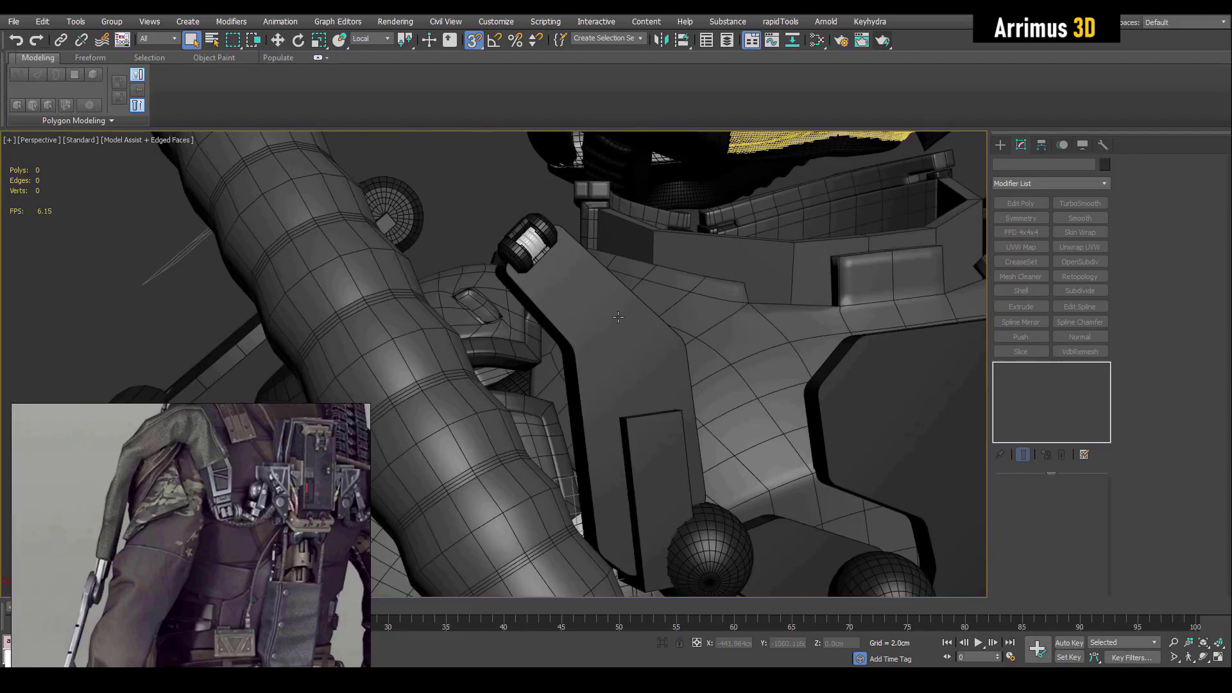
click(618, 316)
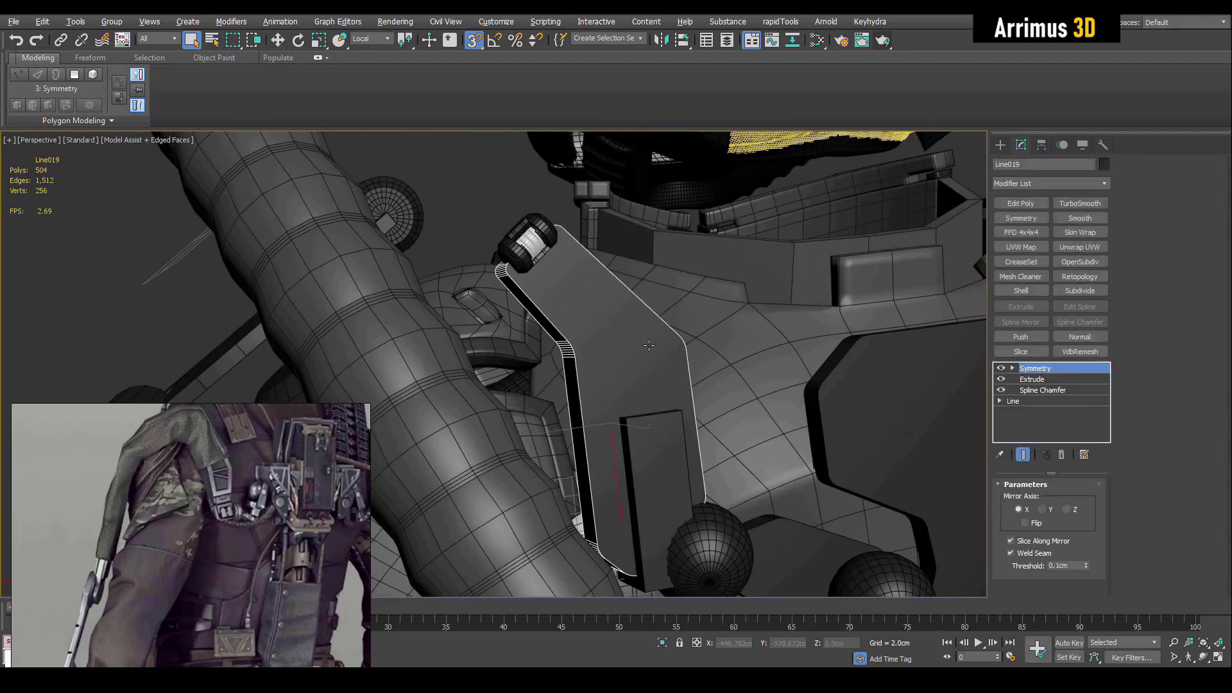
alt+middle_drag(618, 317, 648, 324)
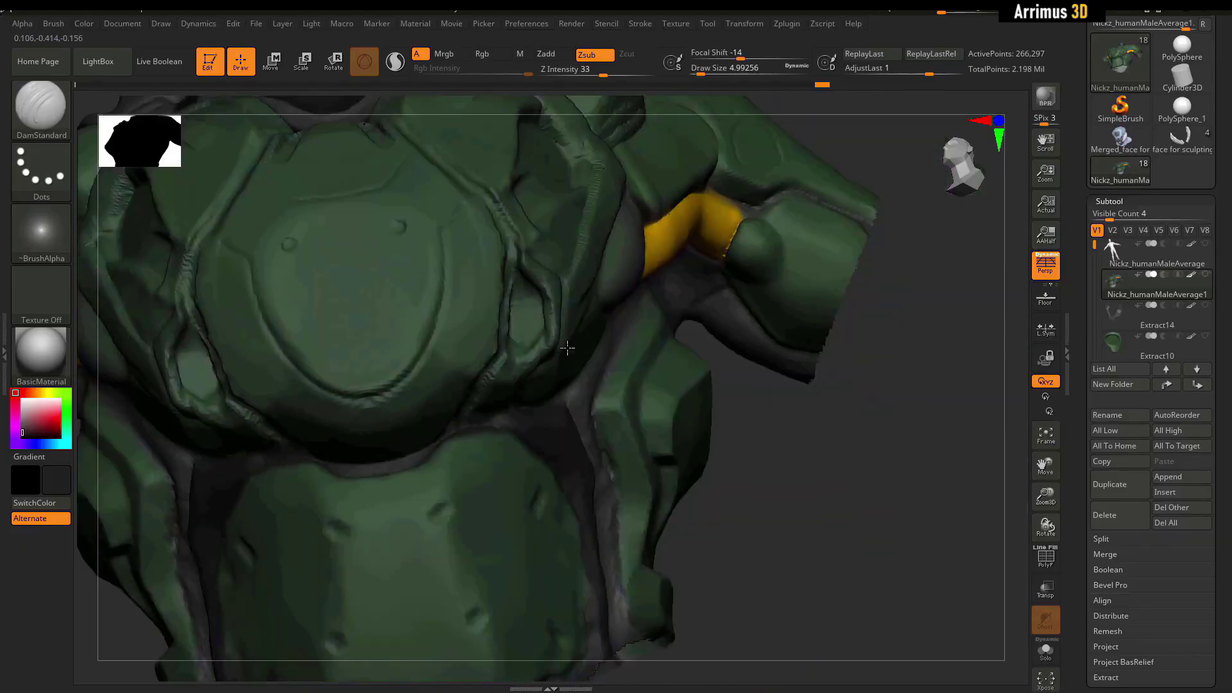
right_drag(567, 348, 542, 270)
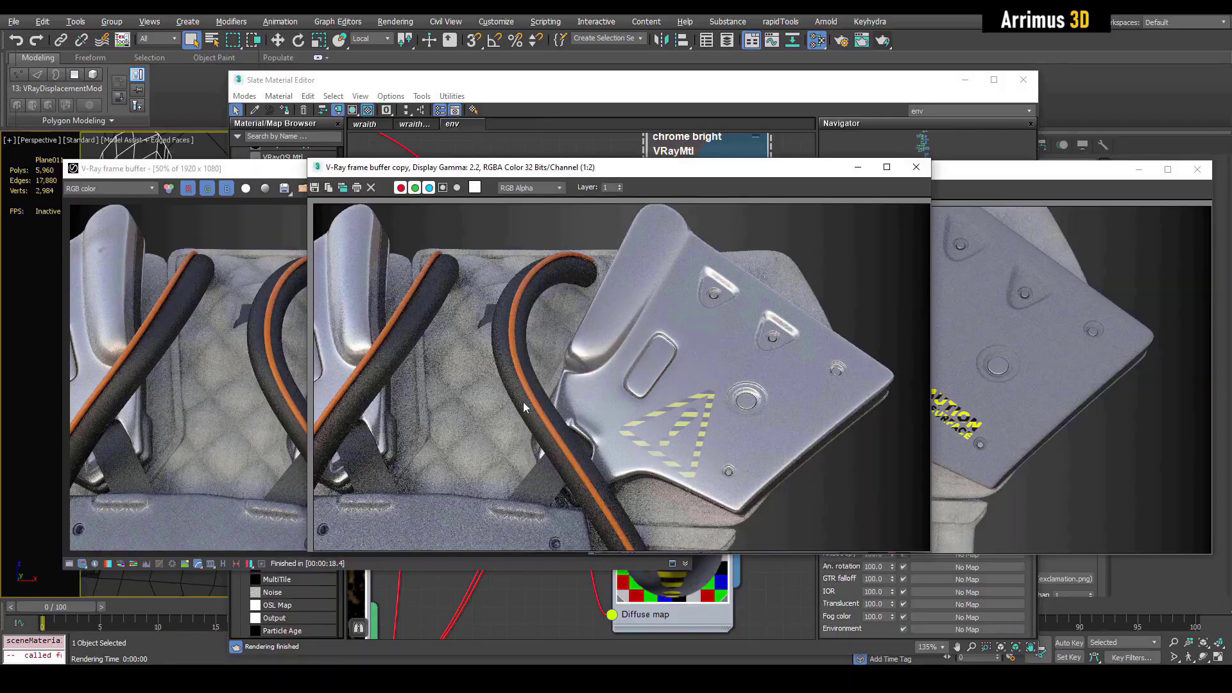
mouse_move(646, 173)
mouse_down()
mouse_move(969, 179)
mouse_move(920, 177)
mouse_up()
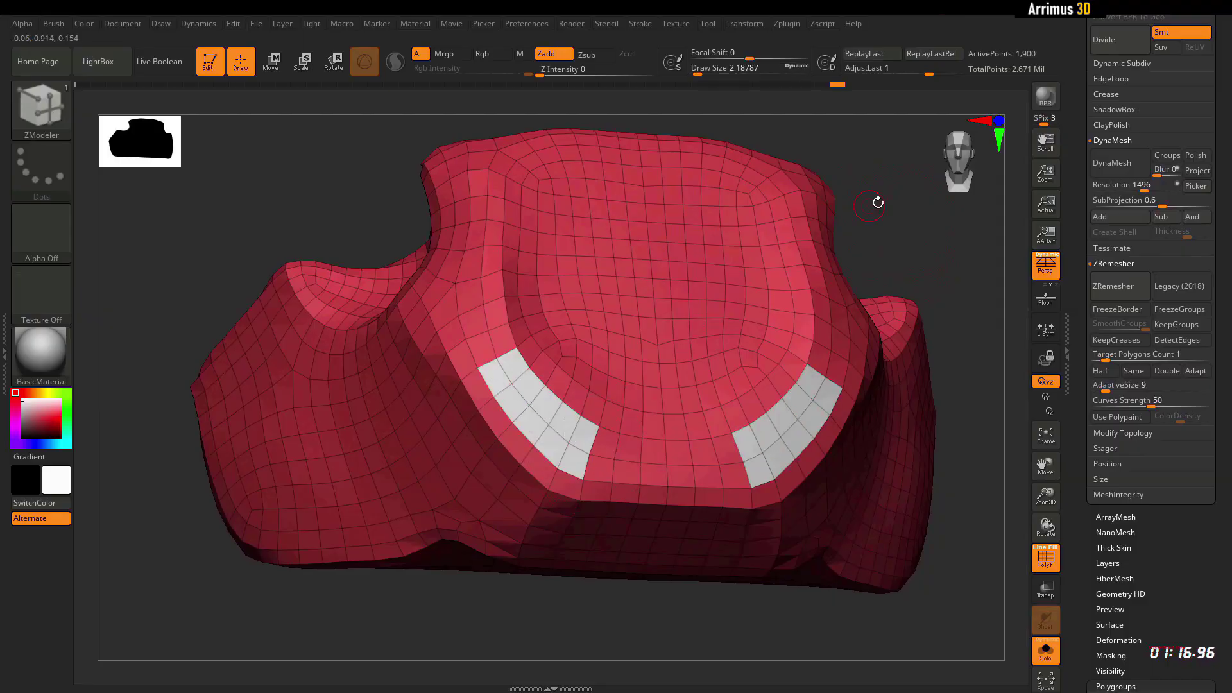
click(564, 449)
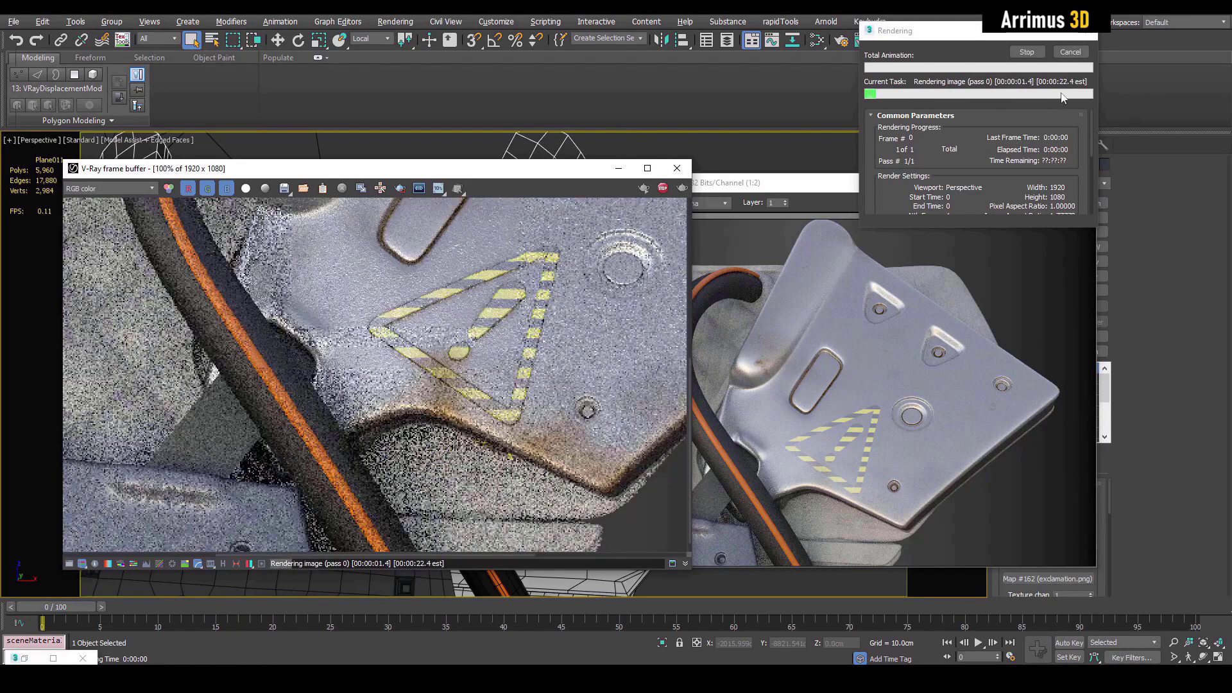
scroll(476, 299, up, 3)
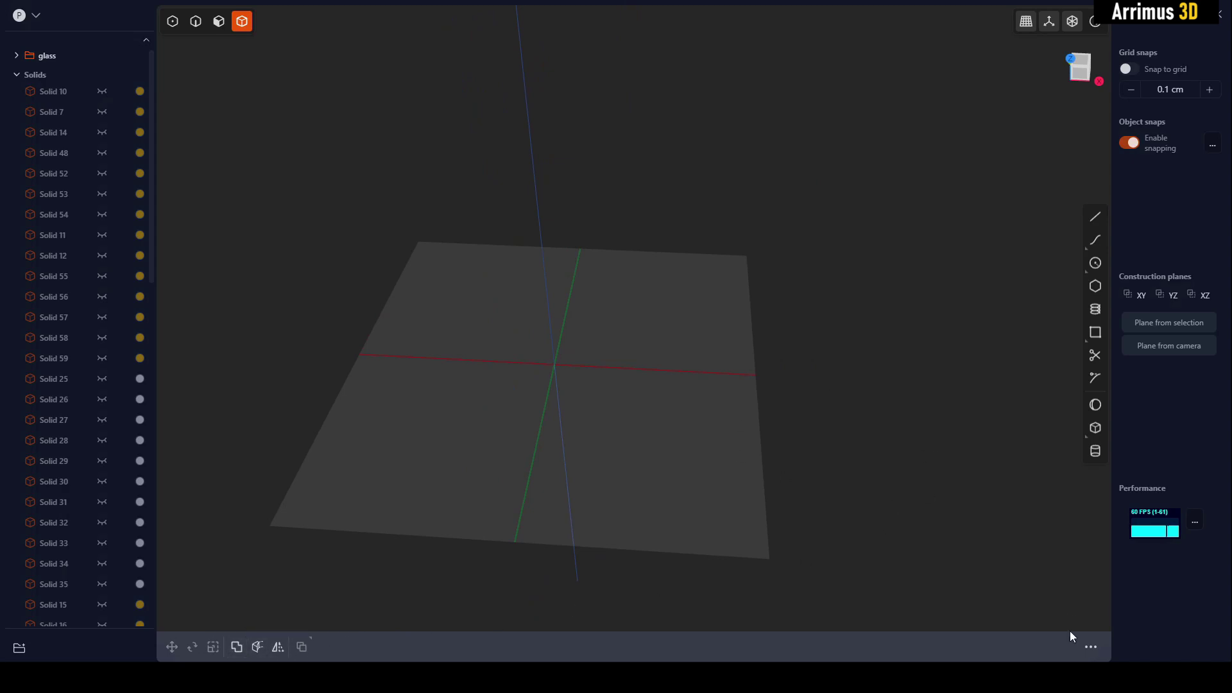
Step: Browse the full command list and view the favorites and shortcut options for Center Point Arc
click(1091, 648)
click(879, 283)
key(f)
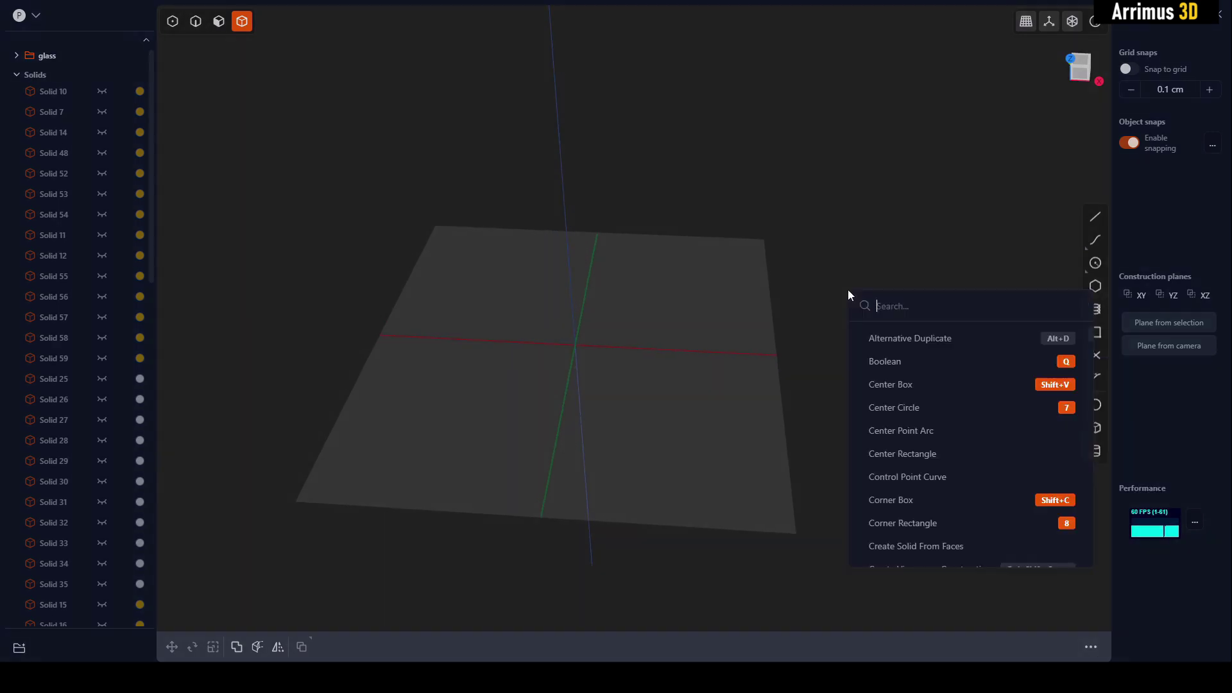
click(830, 294)
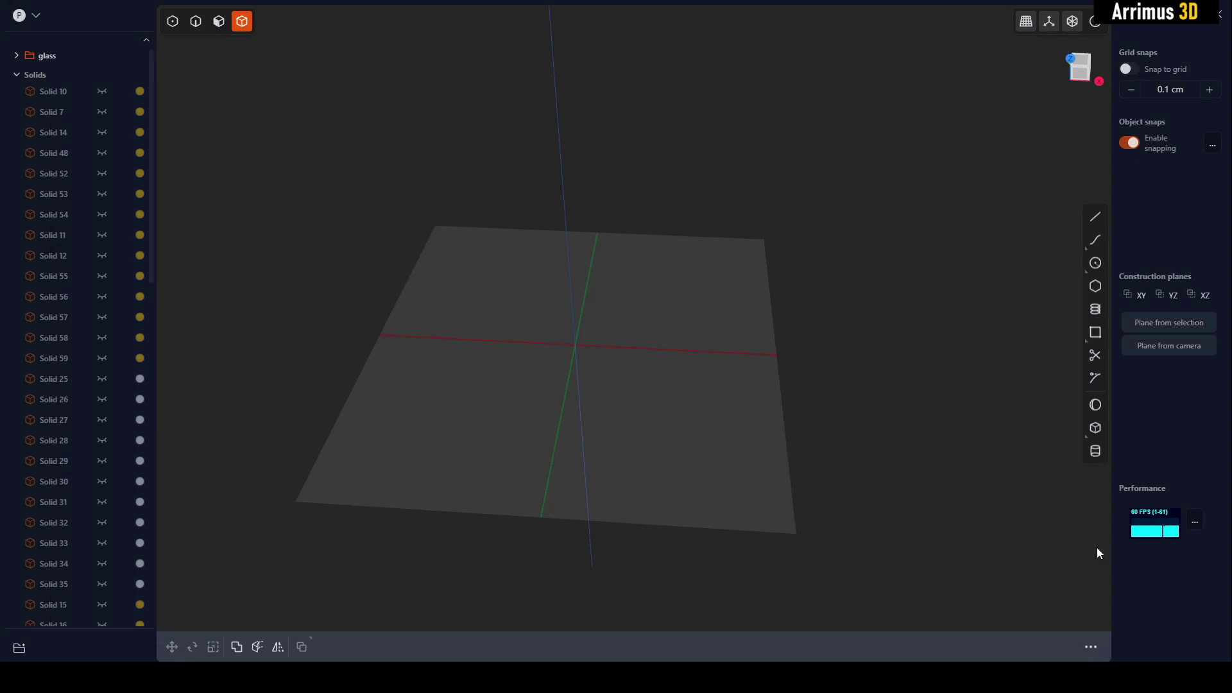
click(1086, 646)
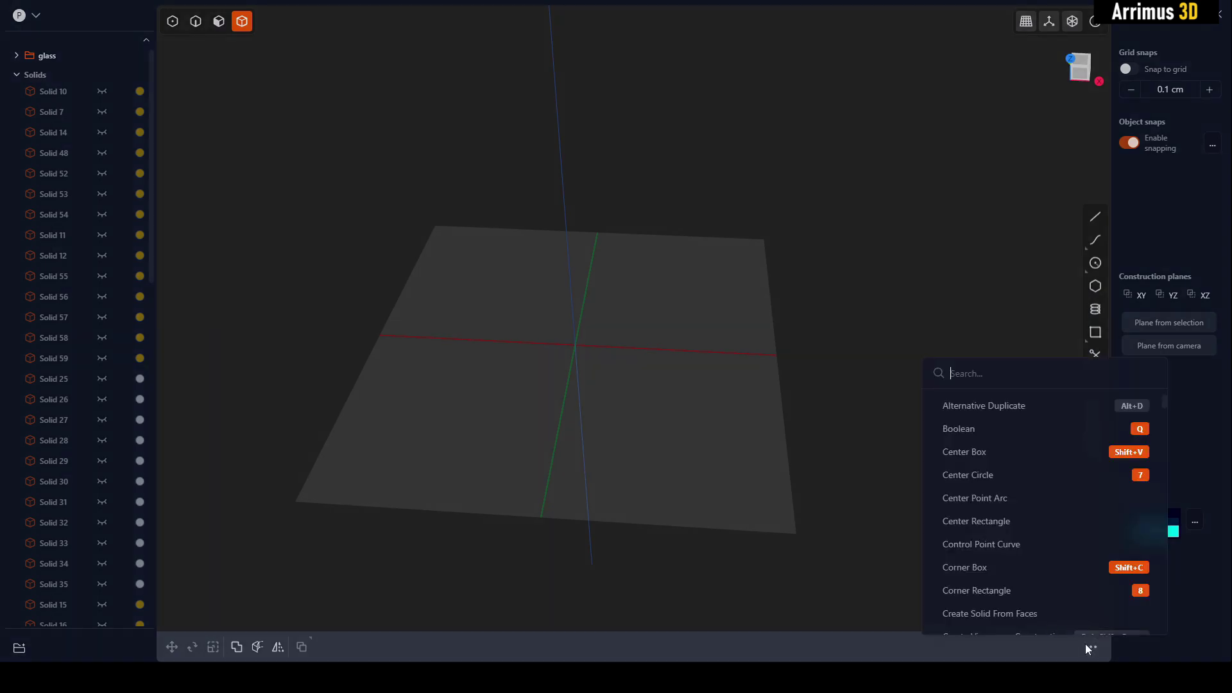
right_click(985, 501)
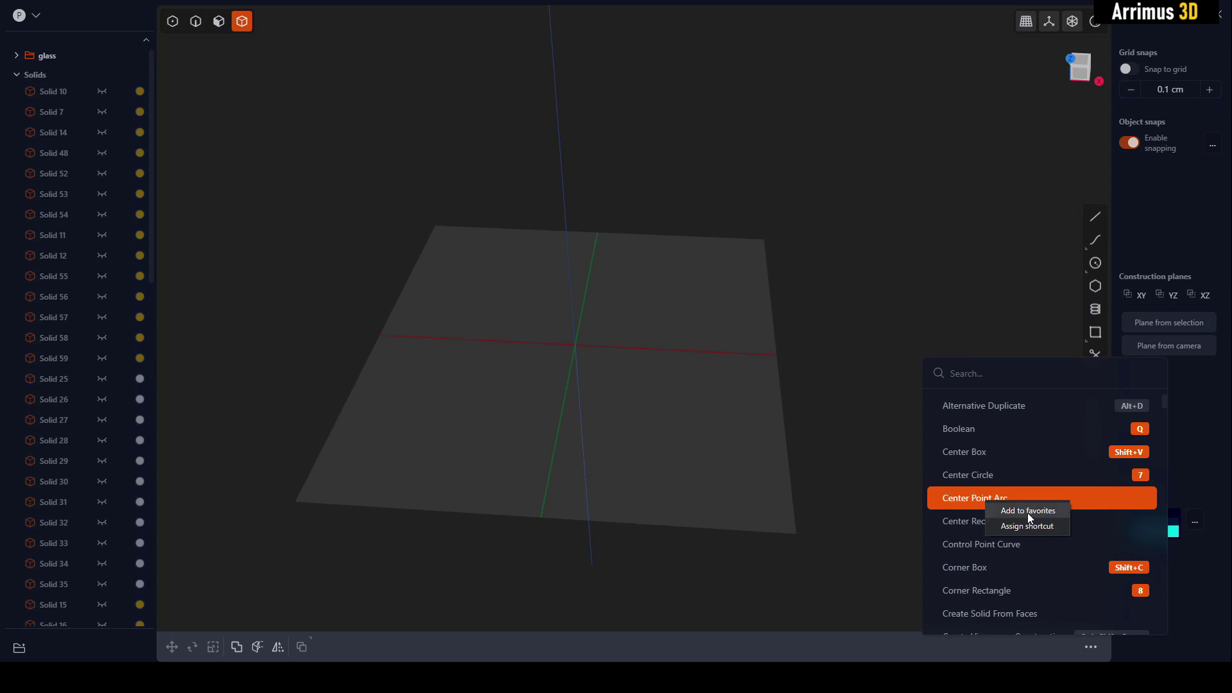
click(847, 346)
Step: Create a box centred on the origin, about 540 cm wide, 801 cm long and 279 cm high
shift+middle_drag(842, 332, 861, 437)
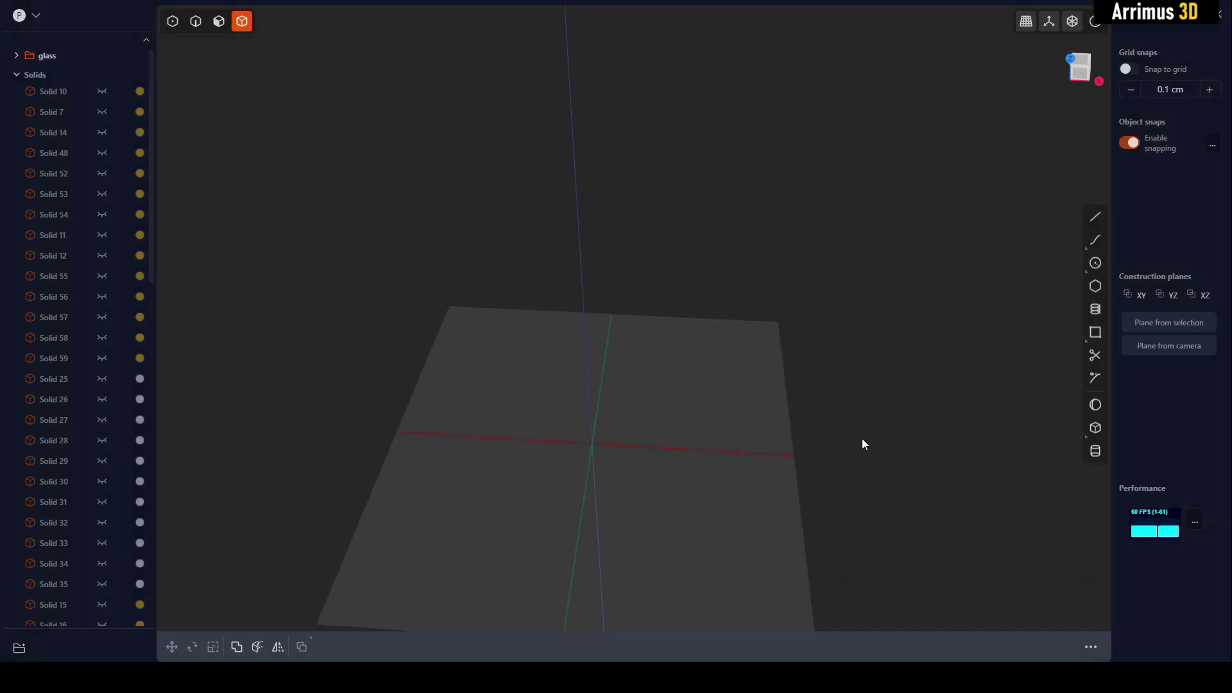
shift+middle_drag(857, 491, 835, 402)
middle_drag(835, 401, 939, 493)
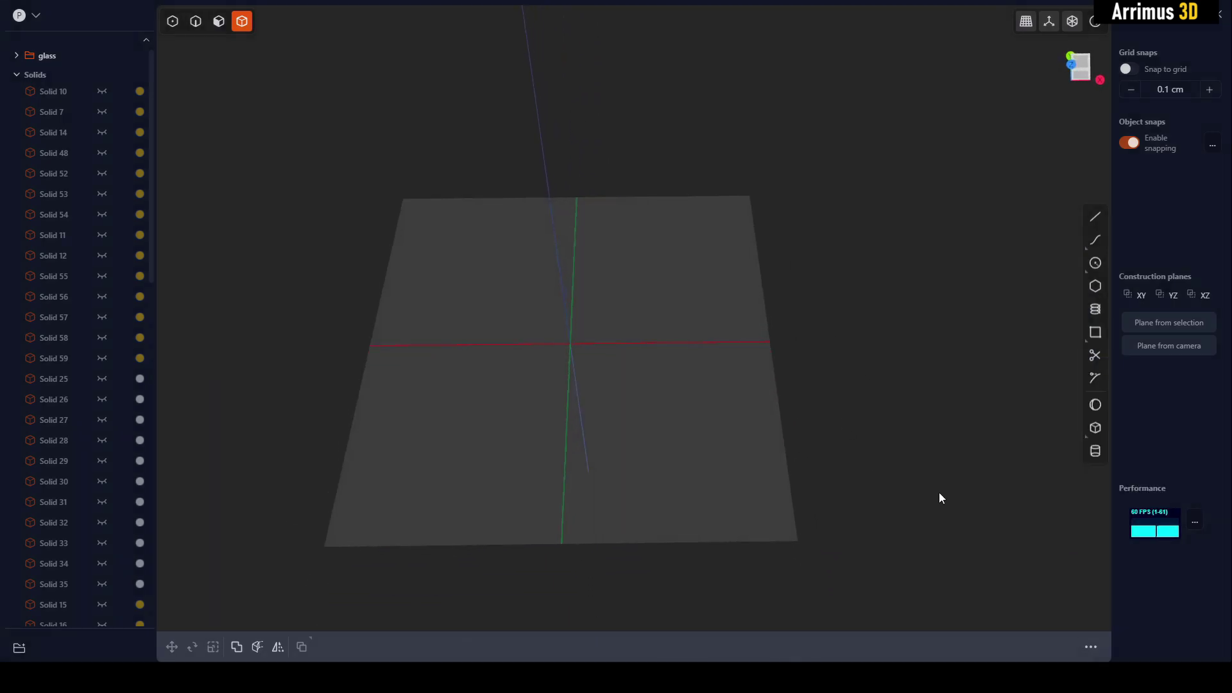
middle_drag(902, 424, 979, 449)
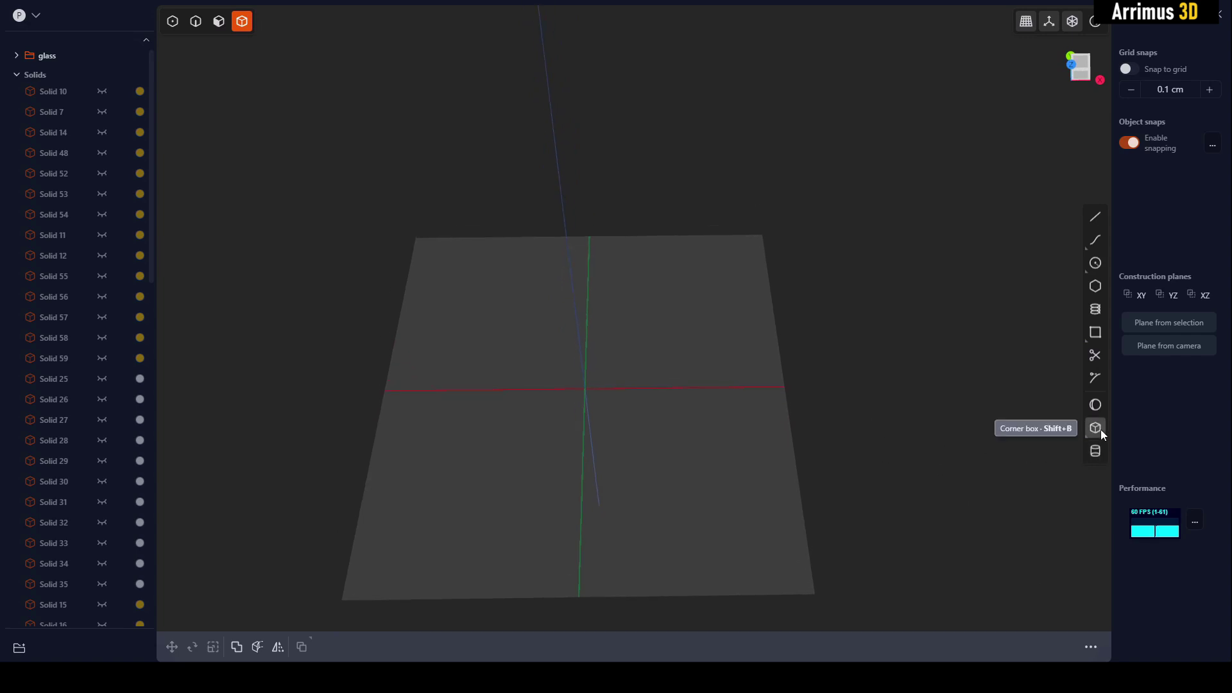
click(1096, 429)
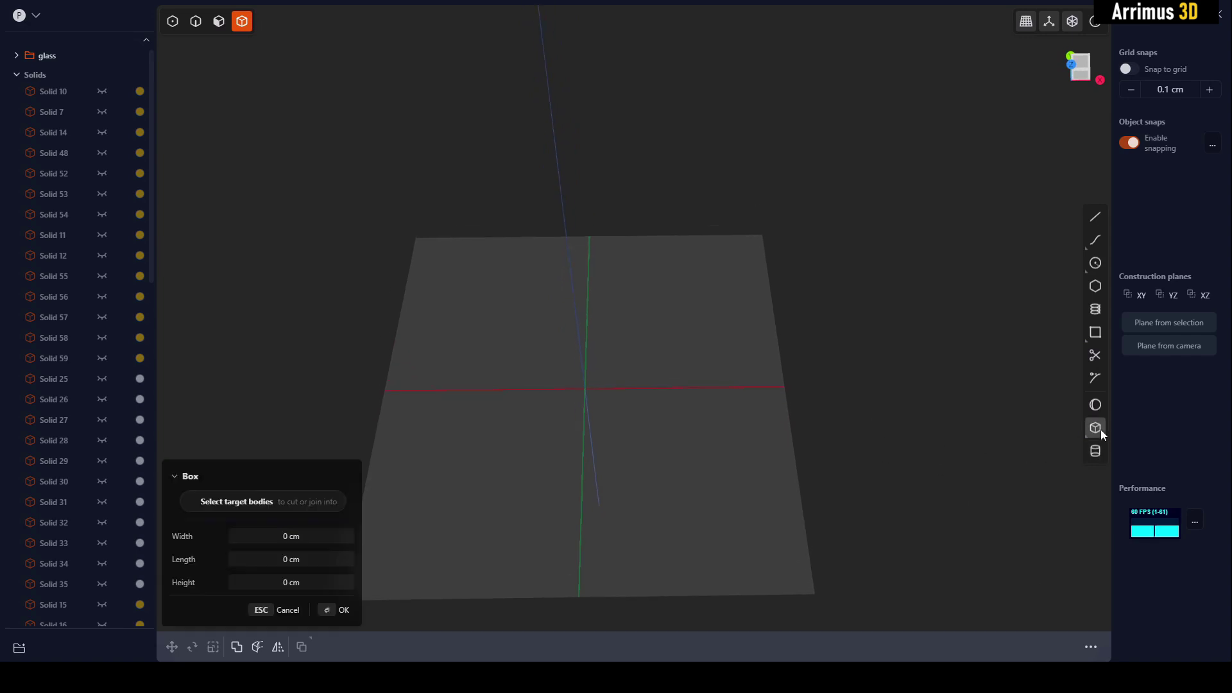
click(585, 389)
key(Tab)
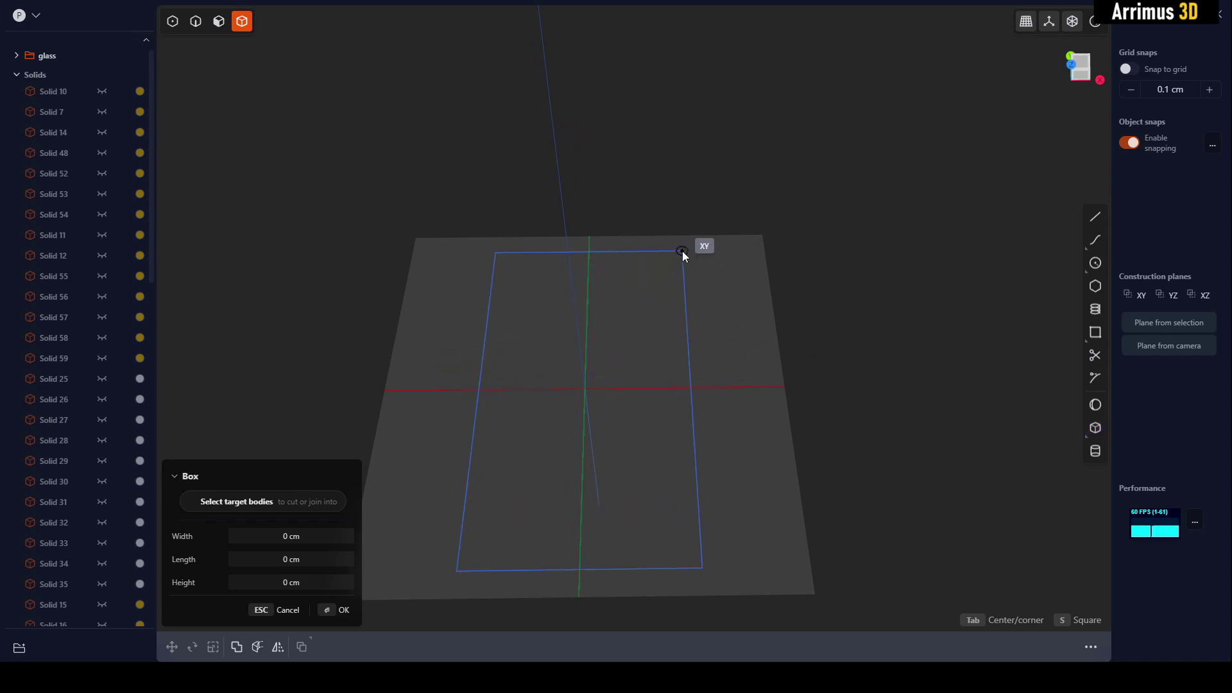
click(684, 260)
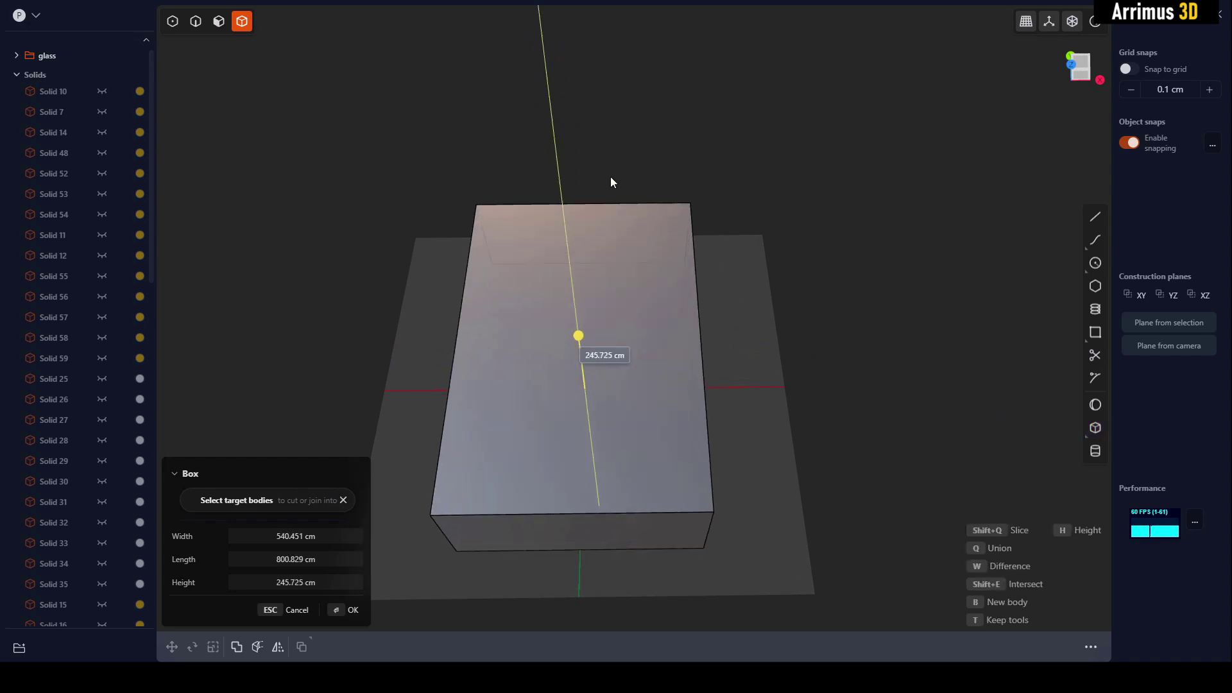
click(644, 190)
Step: Chamfer the top edge at one short end of the box deeply enough to slope the whole end face
middle_drag(837, 364, 771, 283)
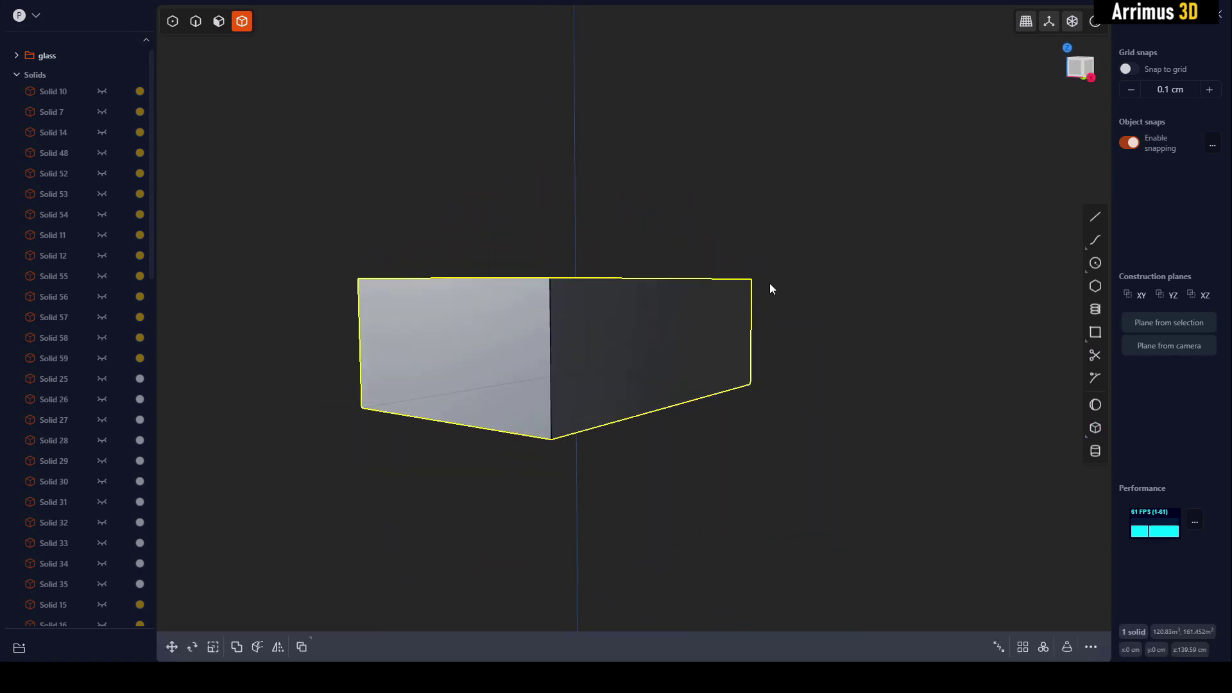
key(3)
middle_drag(702, 301, 600, 356)
key(2)
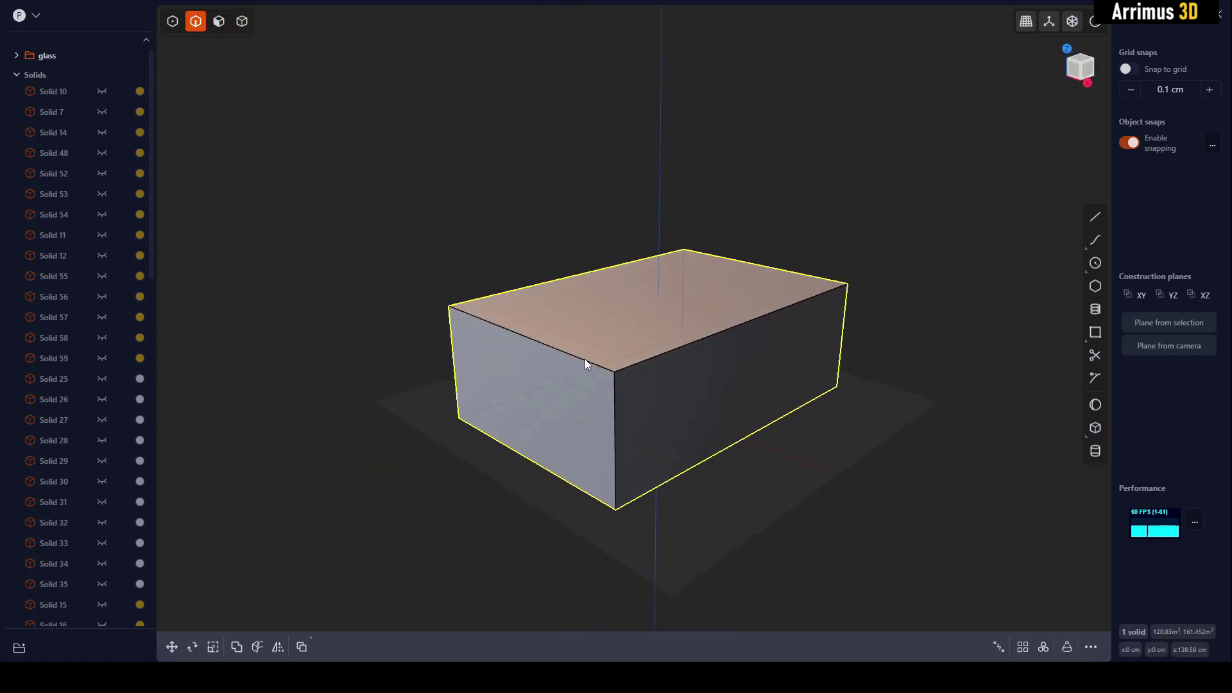
click(584, 359)
key(f)
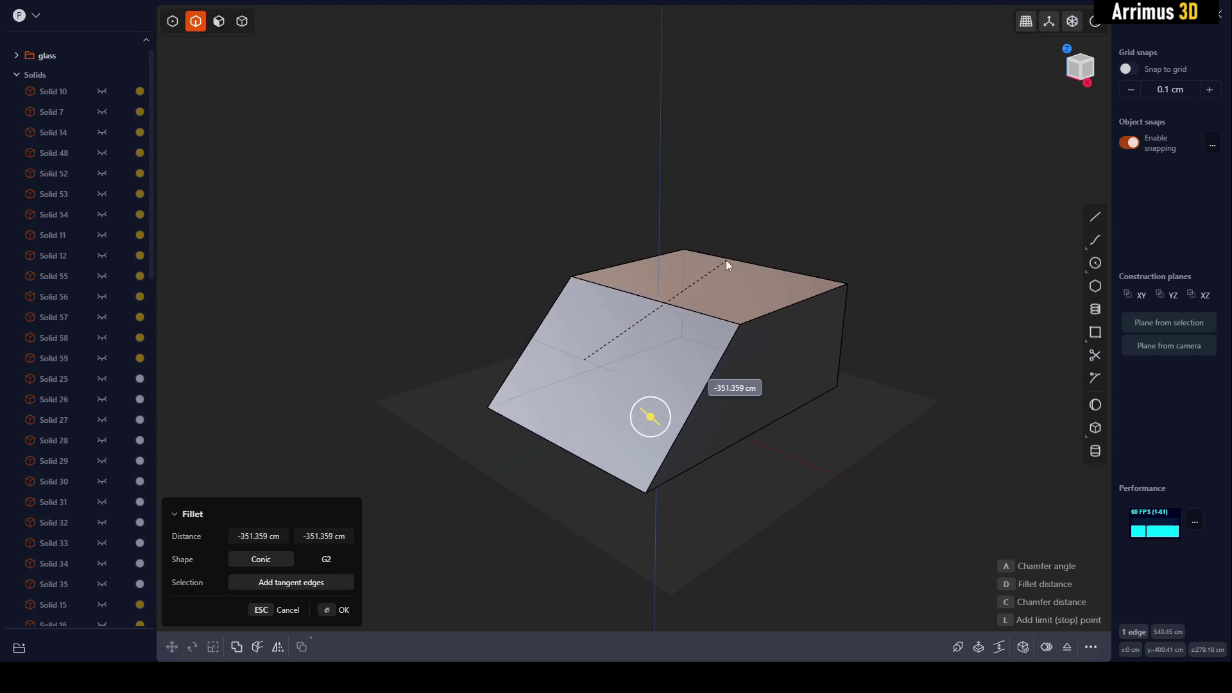
click(815, 263)
middle_drag(968, 299, 726, 340)
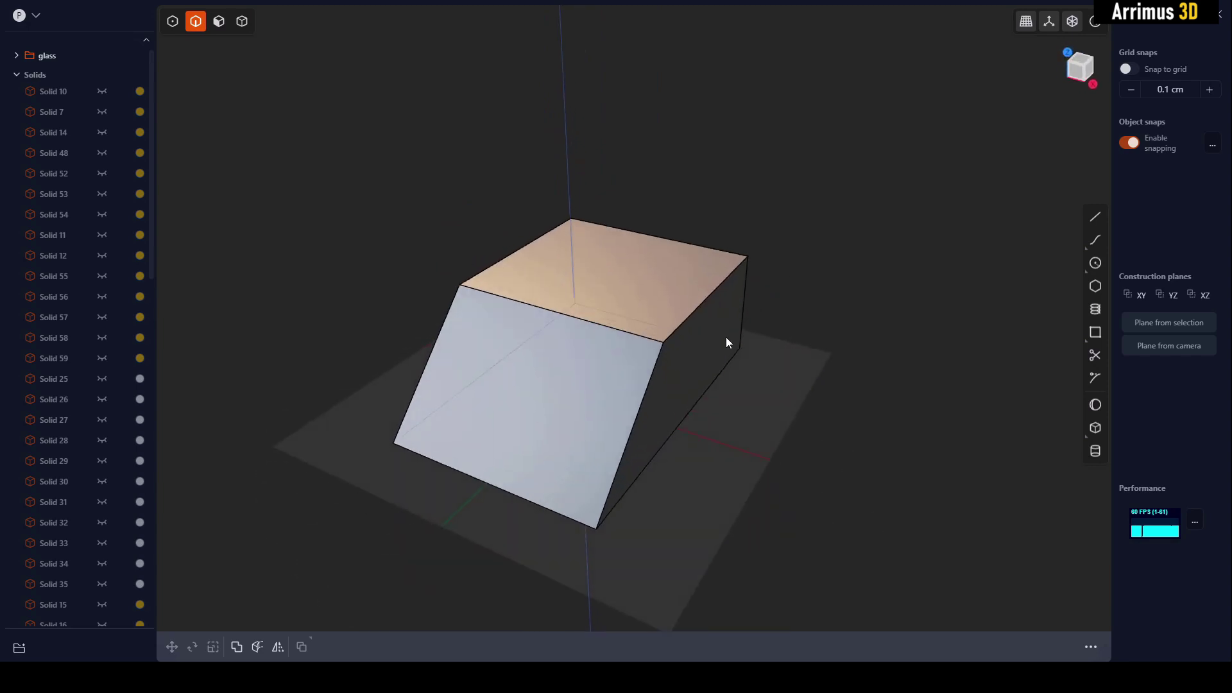
Step: Create a sphere of about 60 cm radius on the ground plane beside the block
key(3)
middle_drag(811, 376, 682, 337)
middle_drag(743, 384, 745, 363)
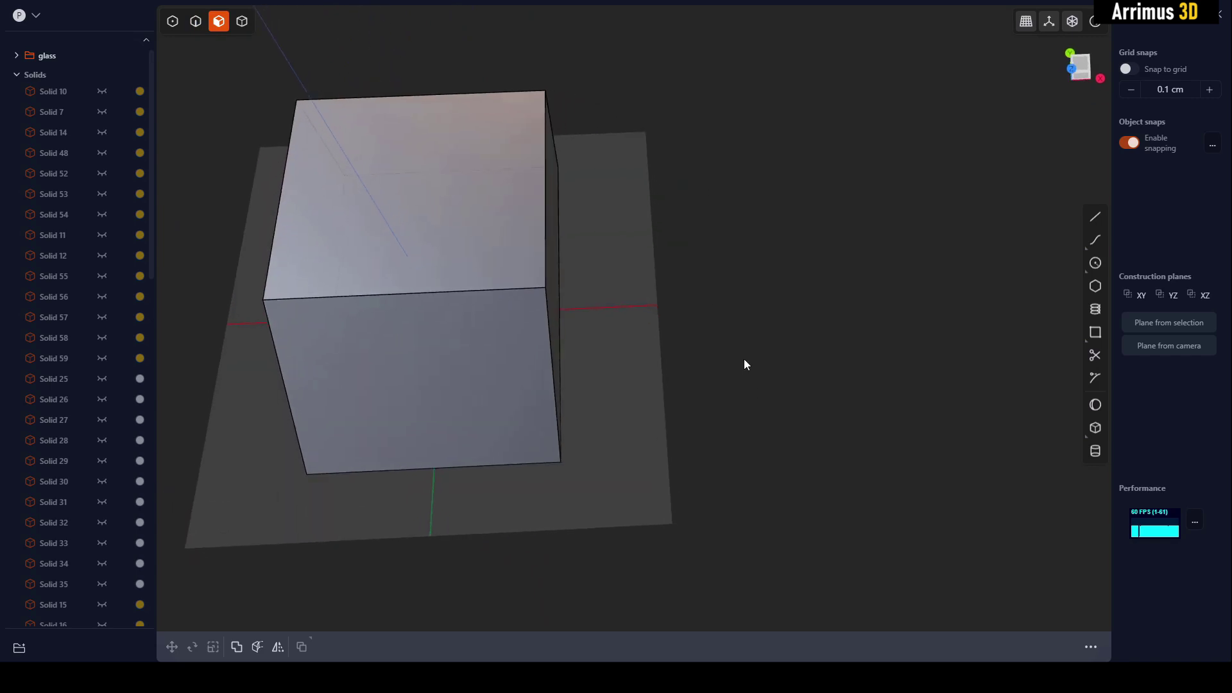
click(1095, 409)
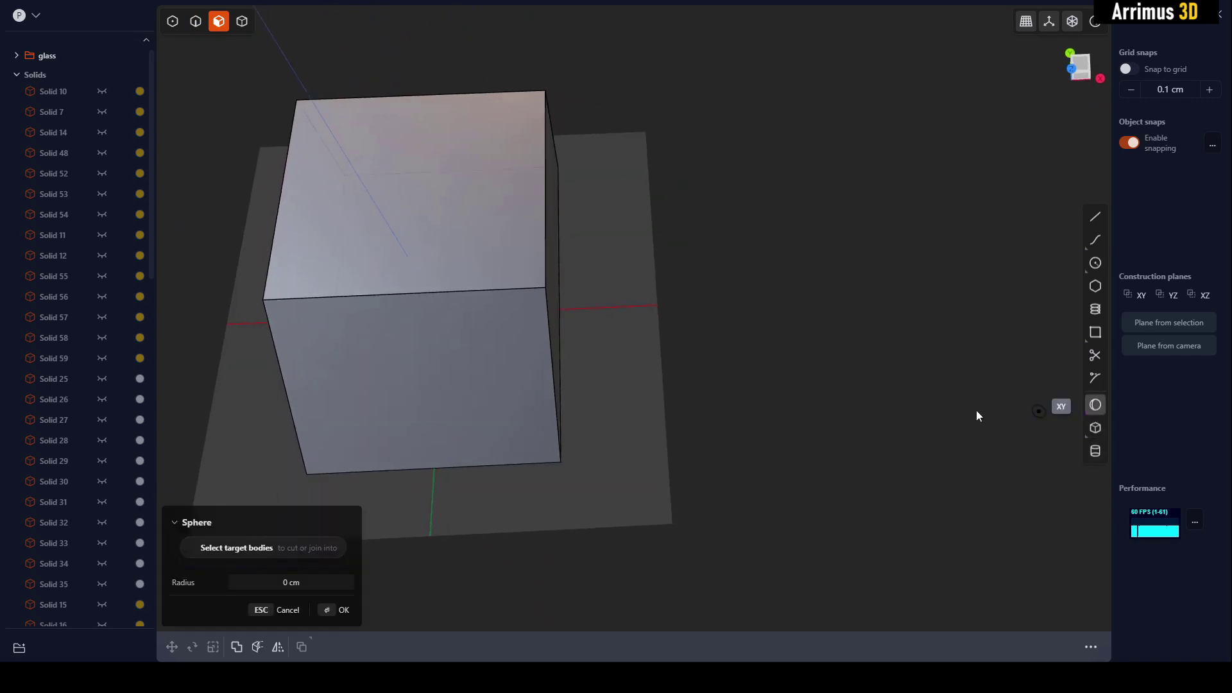
click(649, 396)
click(664, 375)
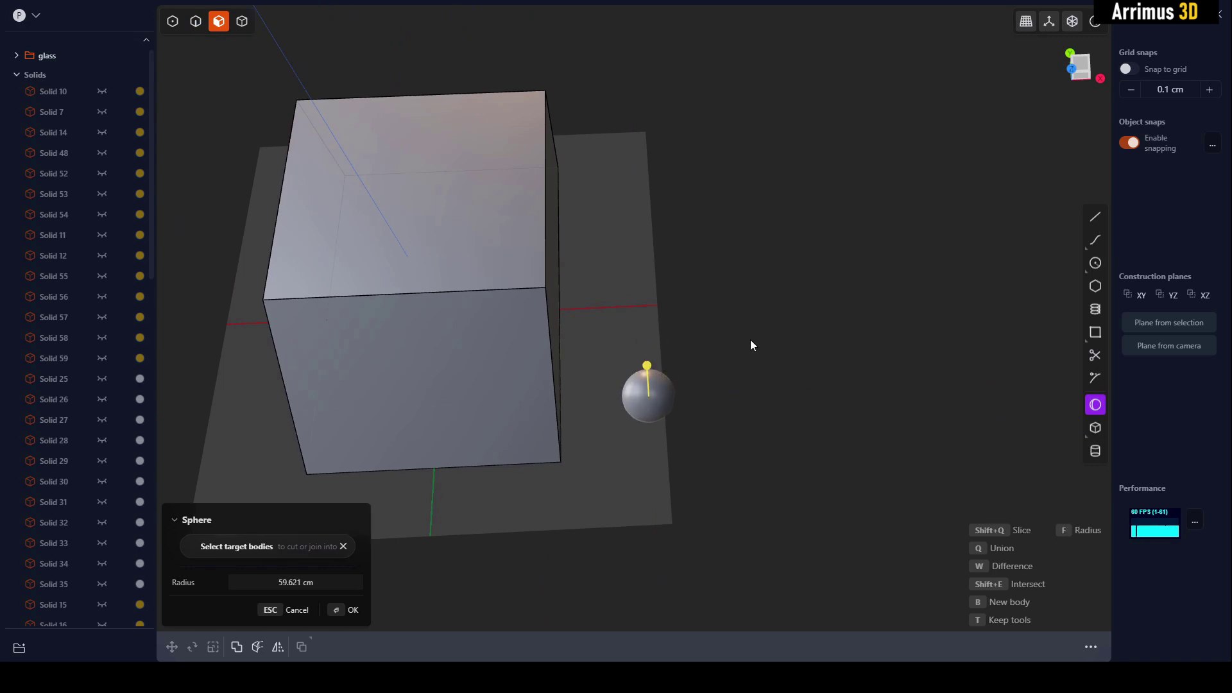
key(Return)
middle_drag(755, 345, 716, 403)
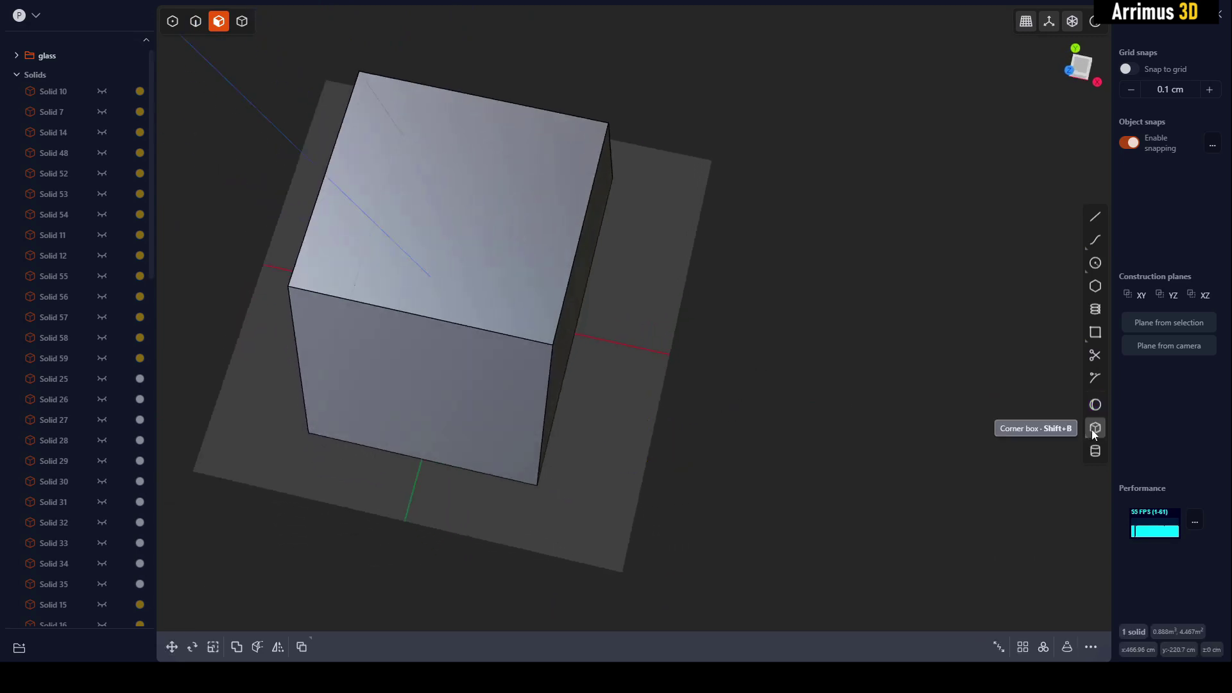
Step: Create a small sphere centred on the red X axis beside the block
click(1095, 404)
scroll(629, 353, up, 3)
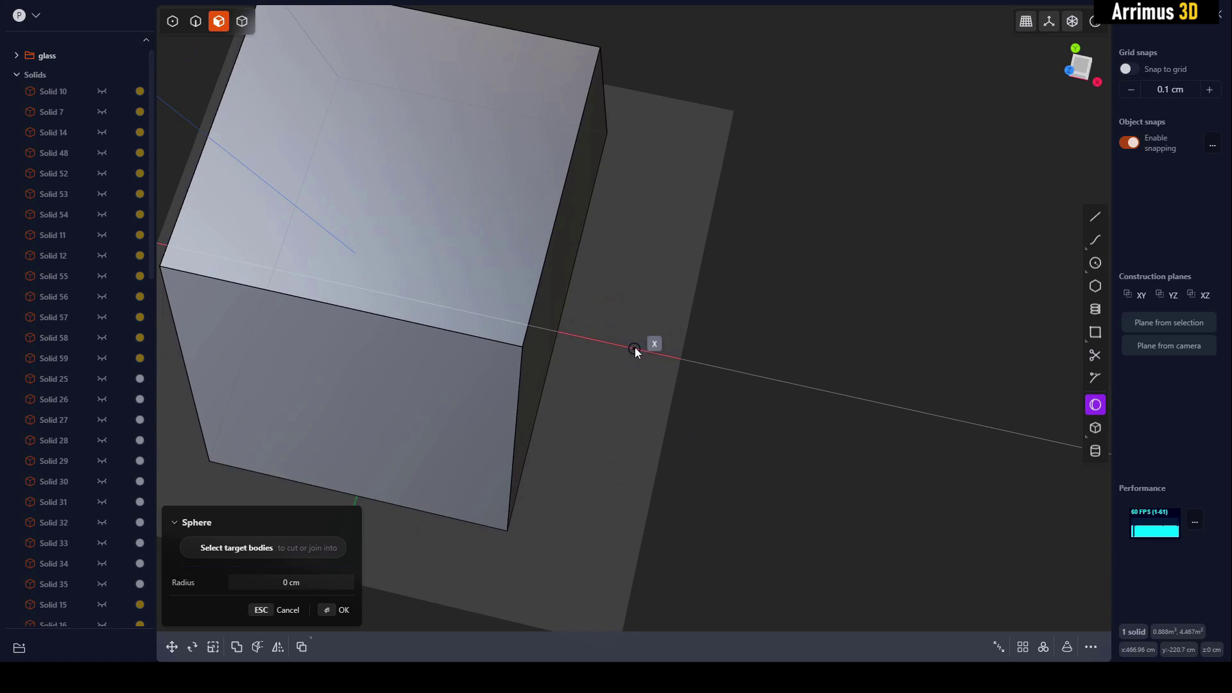
click(634, 348)
click(694, 317)
key(Return)
Step: Draw a straight line about 161 cm long on the X axis, passing through the small sphere and extending past both sides
scroll(705, 317, up, 2)
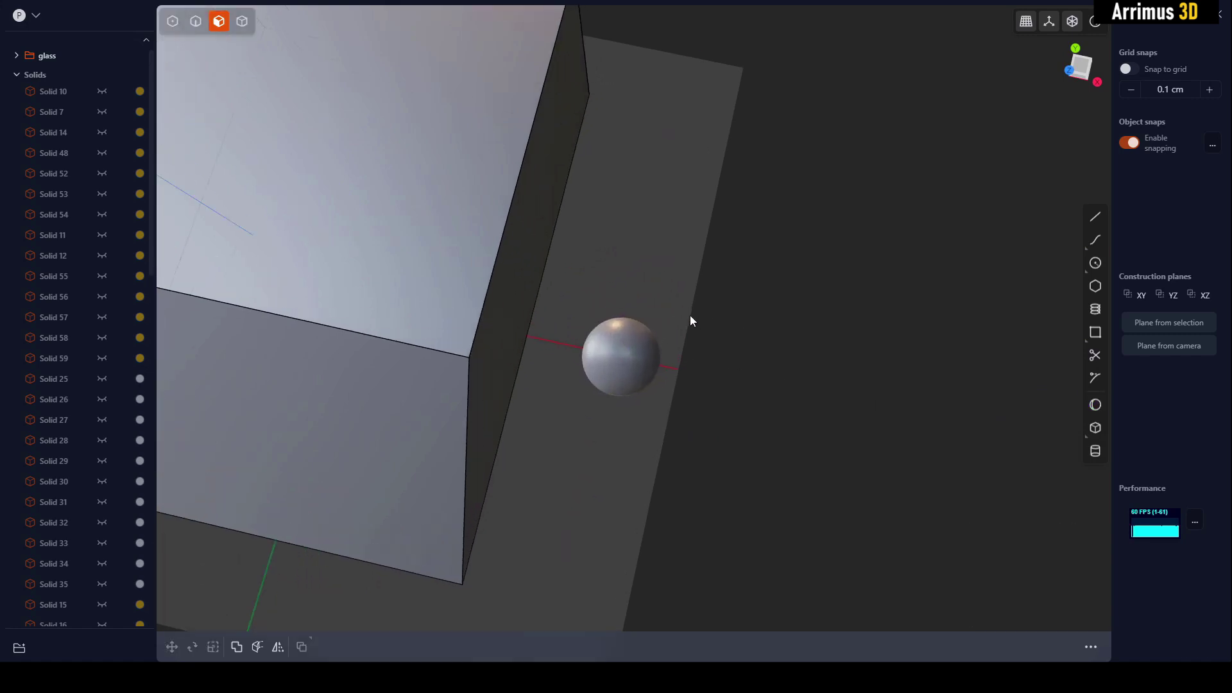
key(l)
click(549, 347)
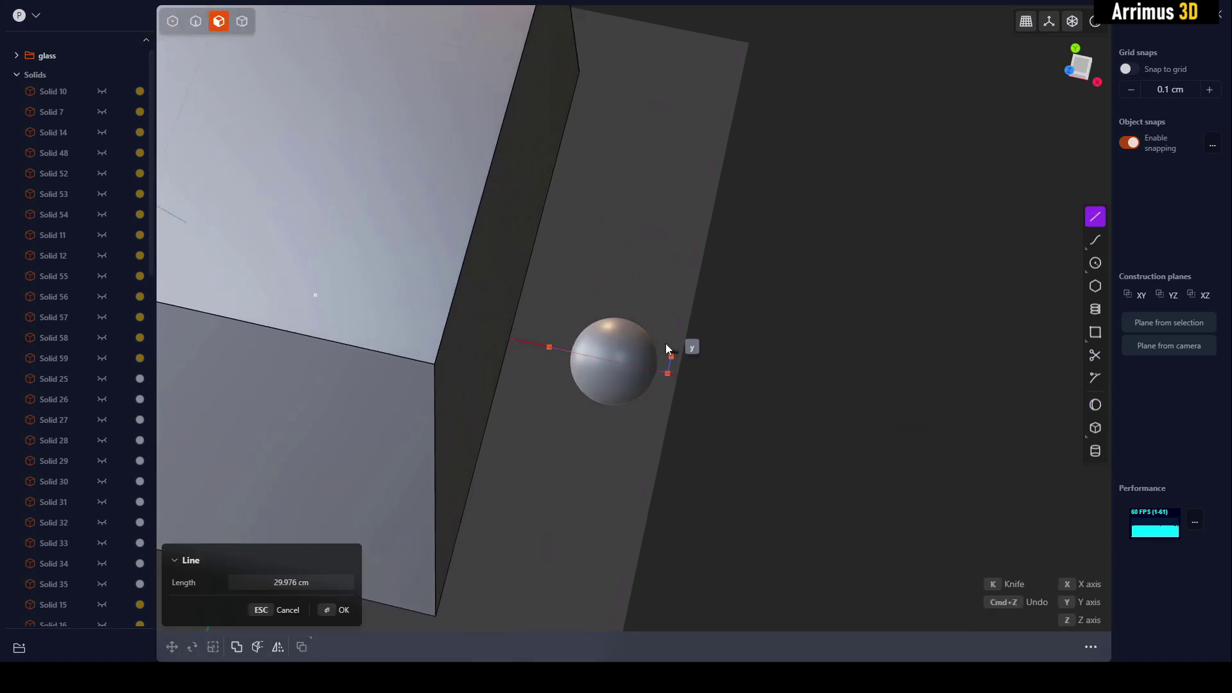
key(Return)
click(680, 296)
Step: Cut the small sphere in two with the line
scroll(680, 302, up, 1)
key(4)
click(637, 338)
key(c)
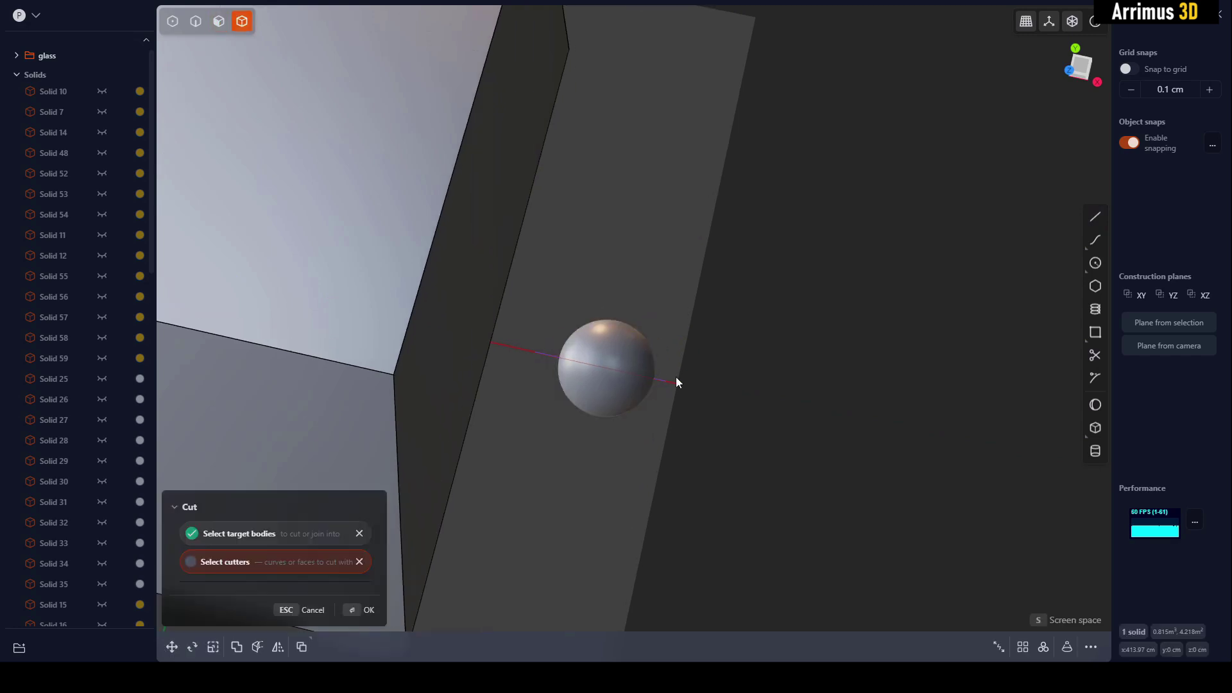
click(665, 381)
key(Return)
Step: Delete the half of the sphere nearest the sloped end of the block and remove the cutting line
middle_drag(778, 365, 710, 337)
click(618, 375)
key(Delete)
scroll(654, 368, up, 1)
key(2)
click(660, 368)
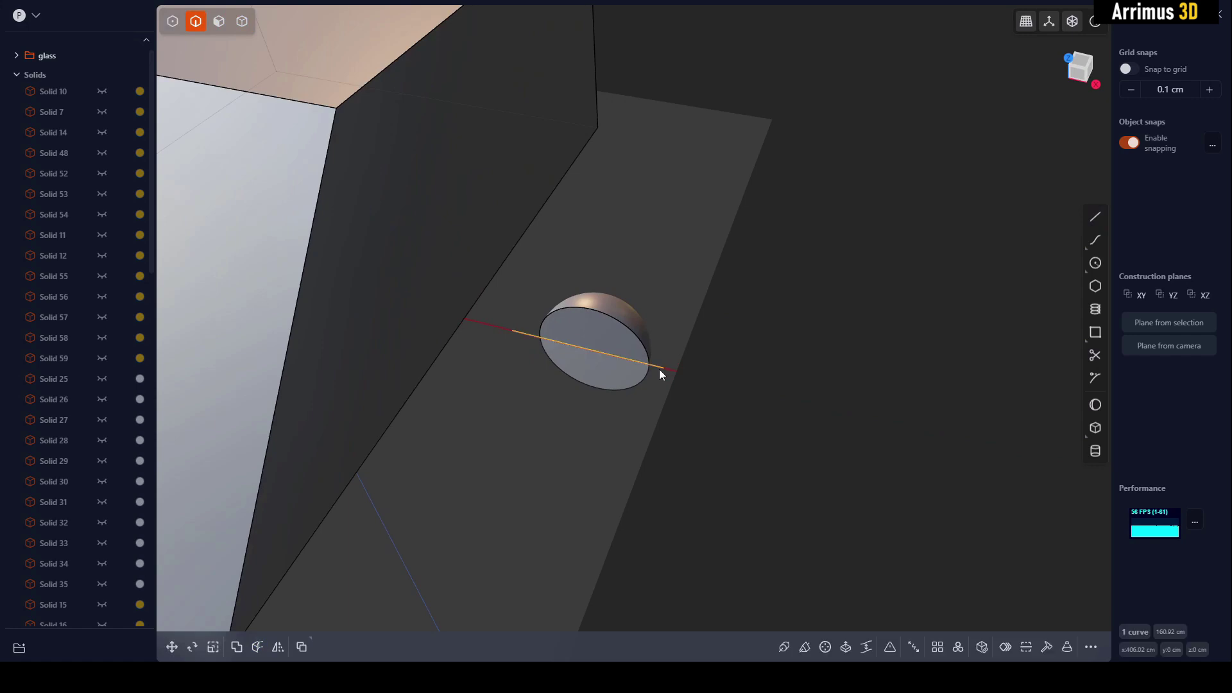
scroll(660, 369, up, 1)
Step: Extrude the flat face of the remaining half sphere about 175 cm outward
key(3)
click(594, 345)
key(o)
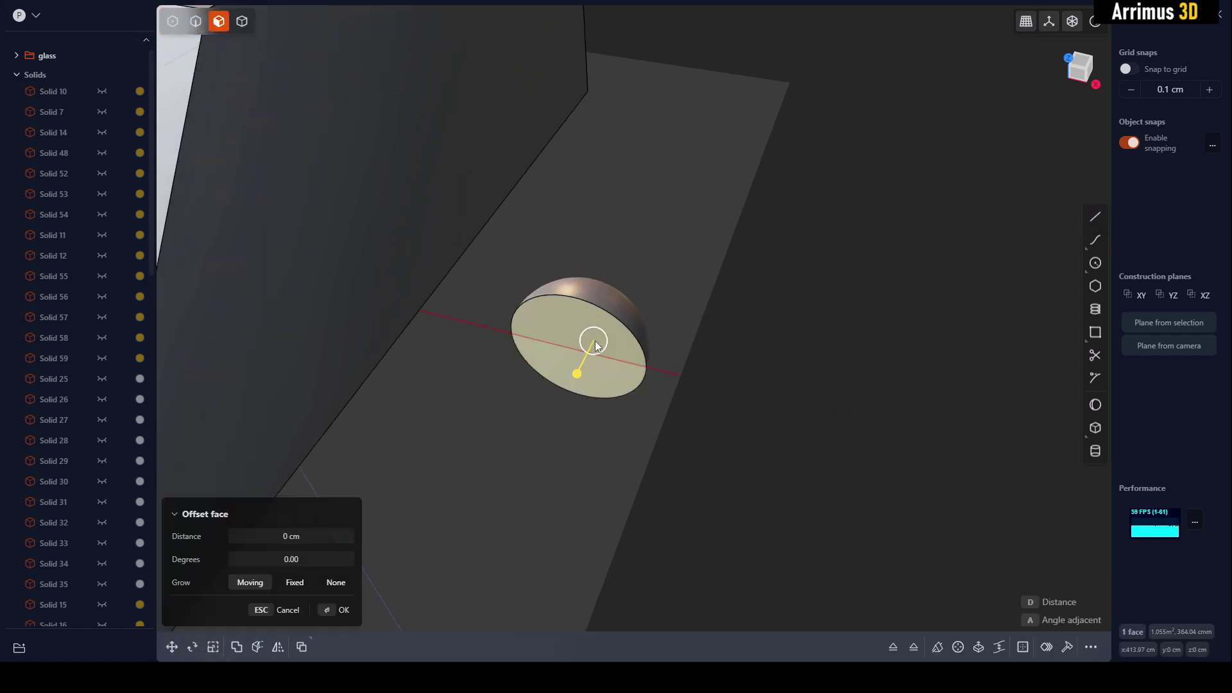
key(e)
key(d)
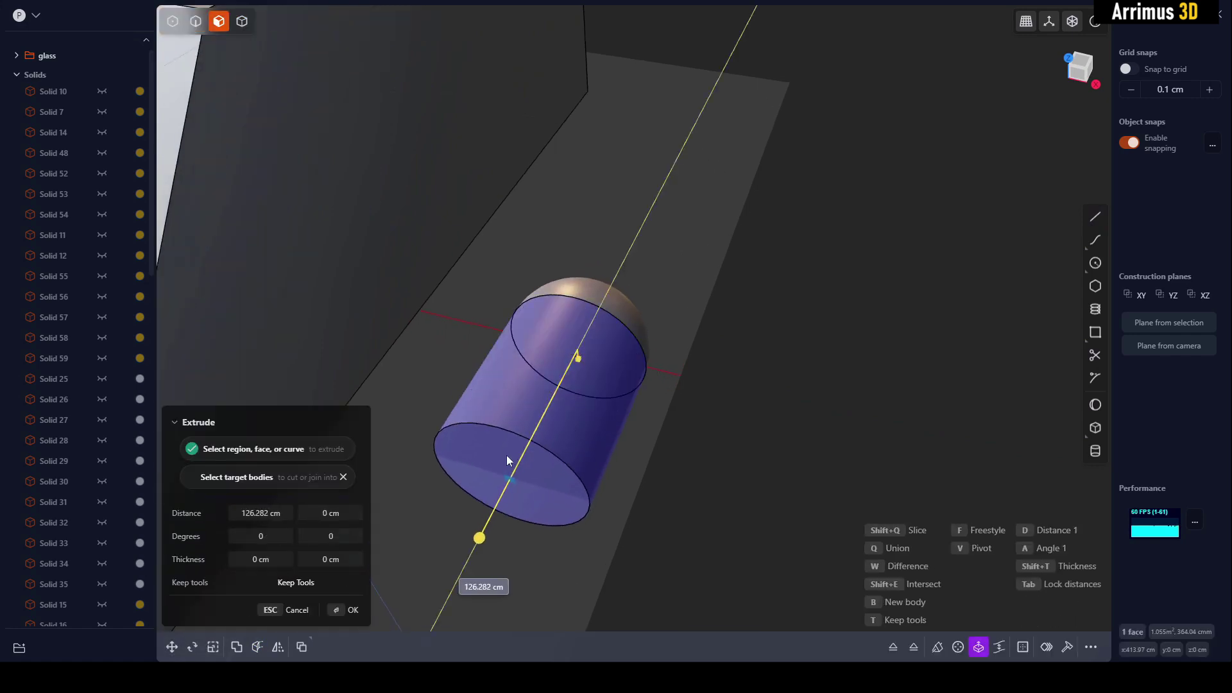
drag(473, 489, 503, 494)
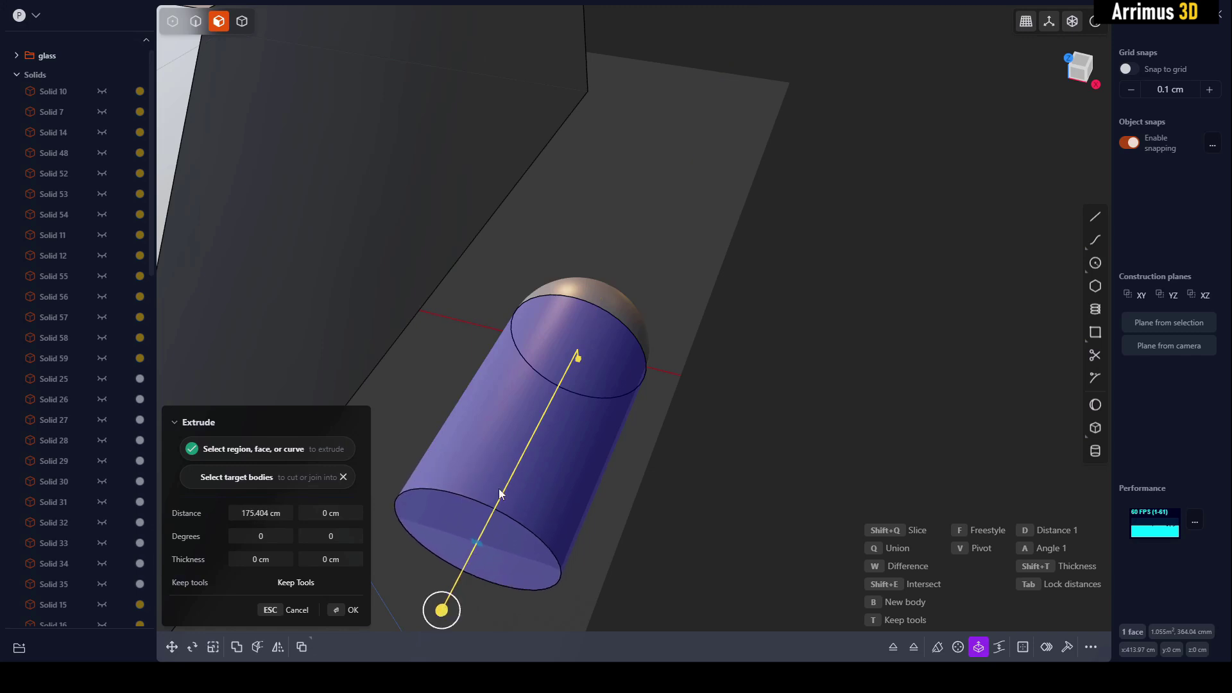
key(Return)
middle_drag(688, 417, 748, 366)
Step: Mirror the round-ended cylinder across its flat end face and merge the halves together into a capsule
key(4)
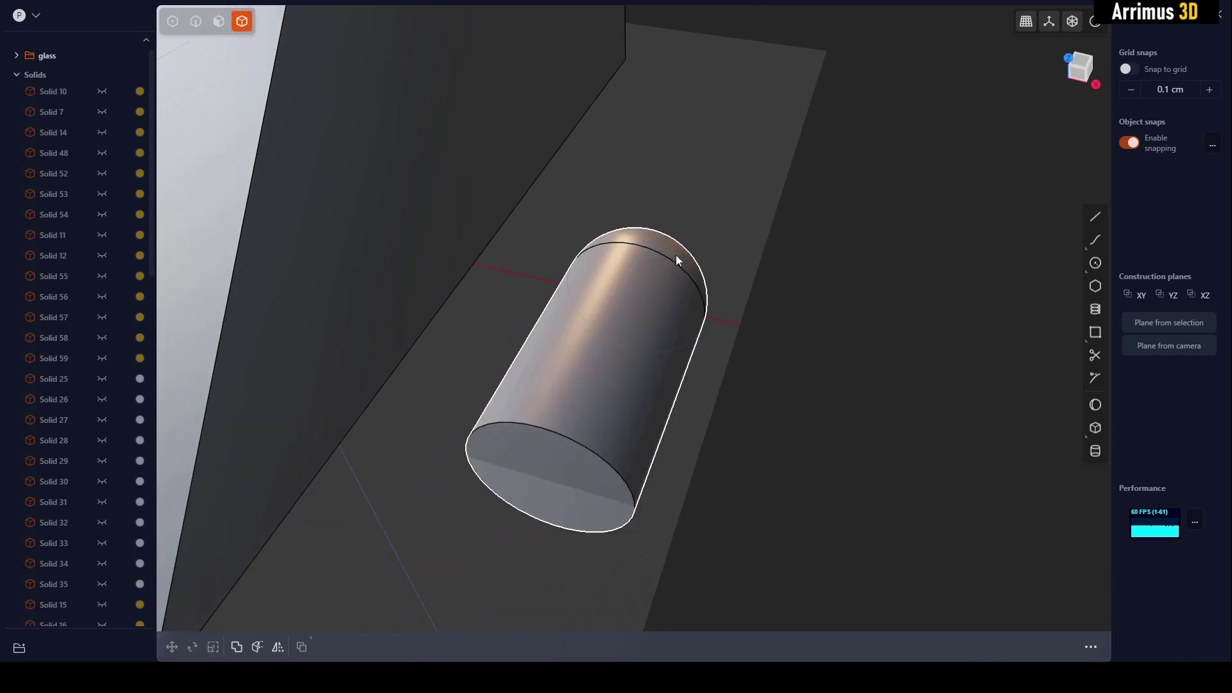
middle_drag(702, 304, 679, 283)
scroll(668, 249, down, 2)
click(668, 249)
key(alt+x)
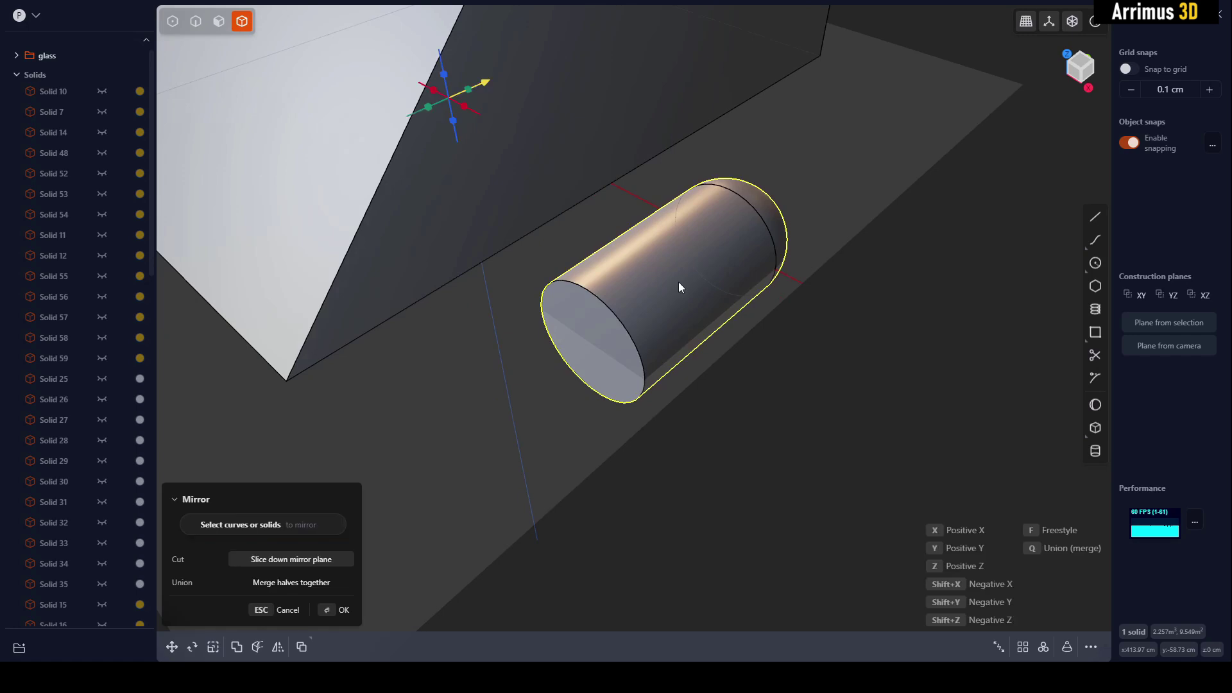
click(594, 322)
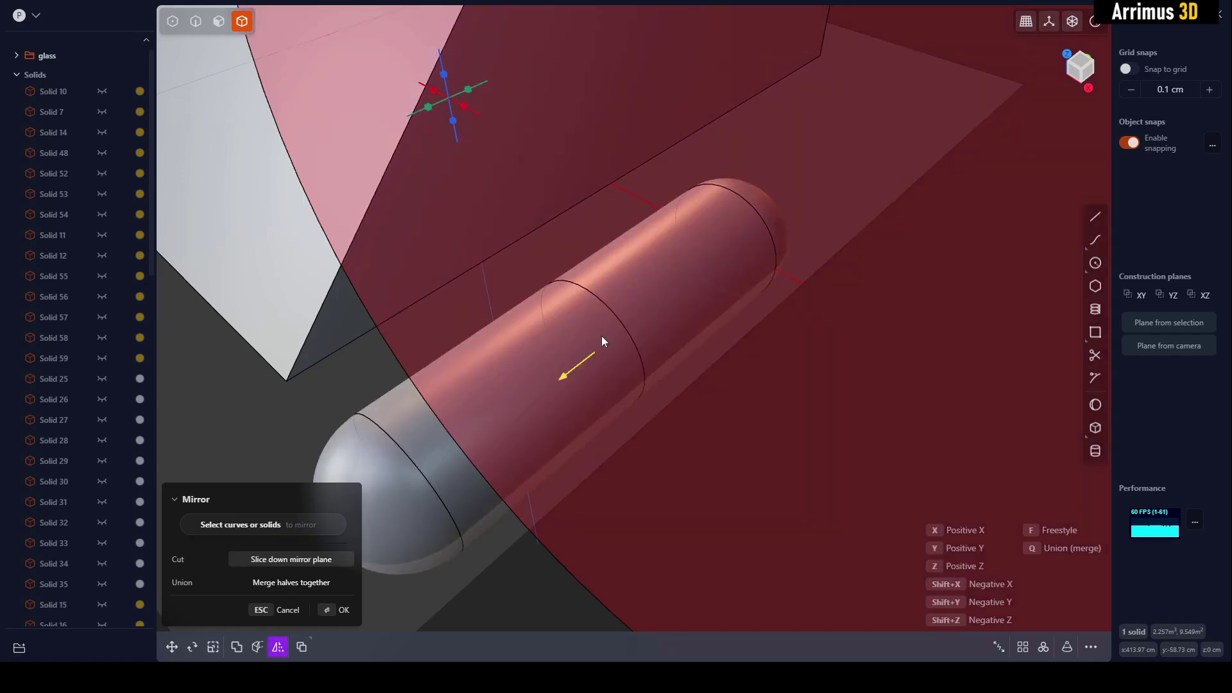
key(q)
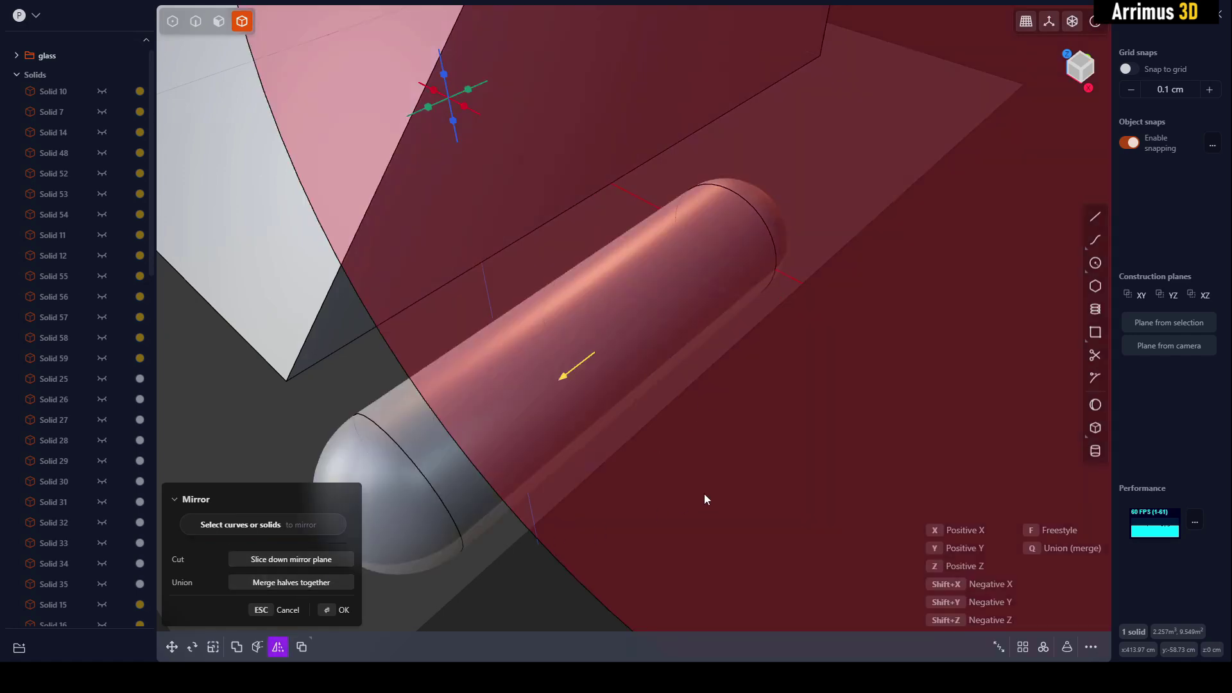
key(Return)
Step: Rotate the capsule 45 degrees about the Z axis
middle_drag(773, 414, 660, 363)
key(Escape)
click(576, 344)
key(r)
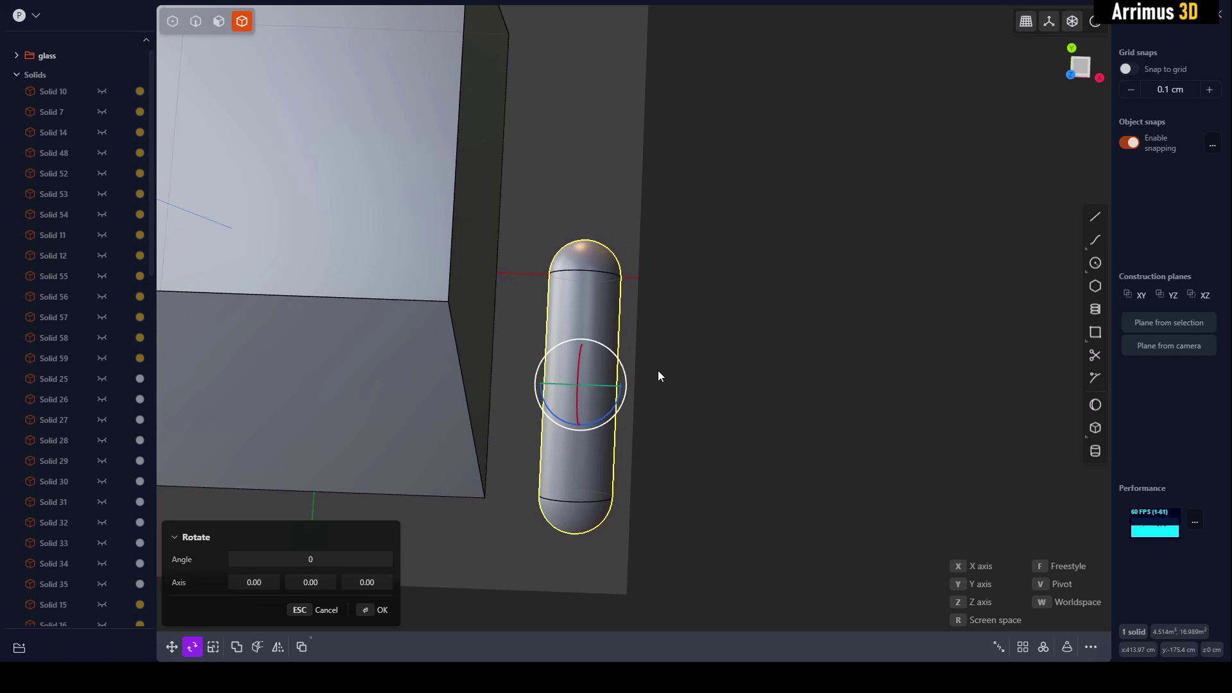
key(z)
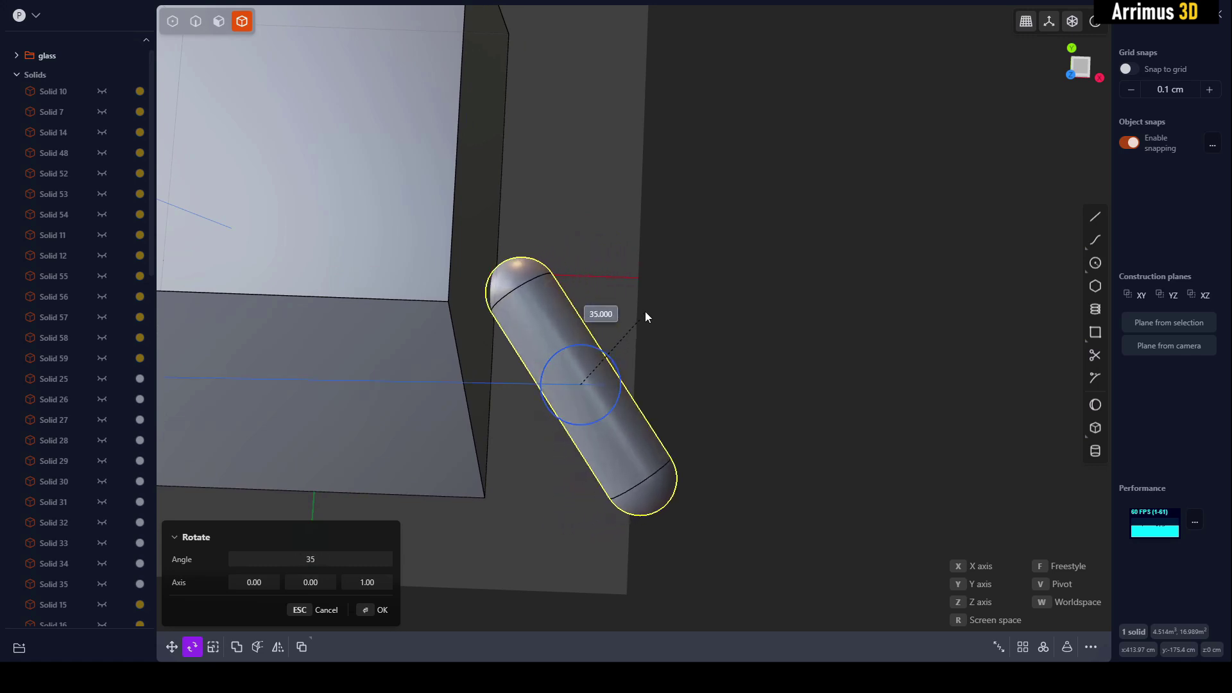
click(636, 286)
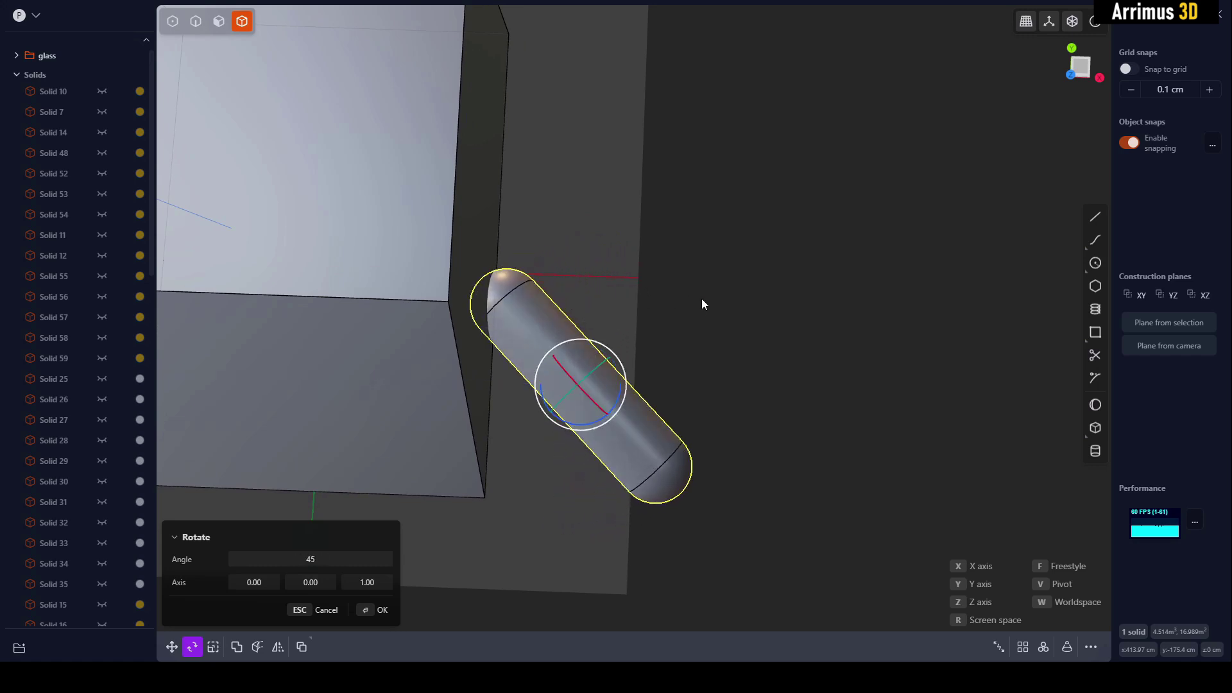
right_click(704, 301)
Step: Create a copy of the capsule rotated about the Z axis so that it crosses the original at right angles
scroll(726, 338, down, 4)
scroll(739, 351, up, 5)
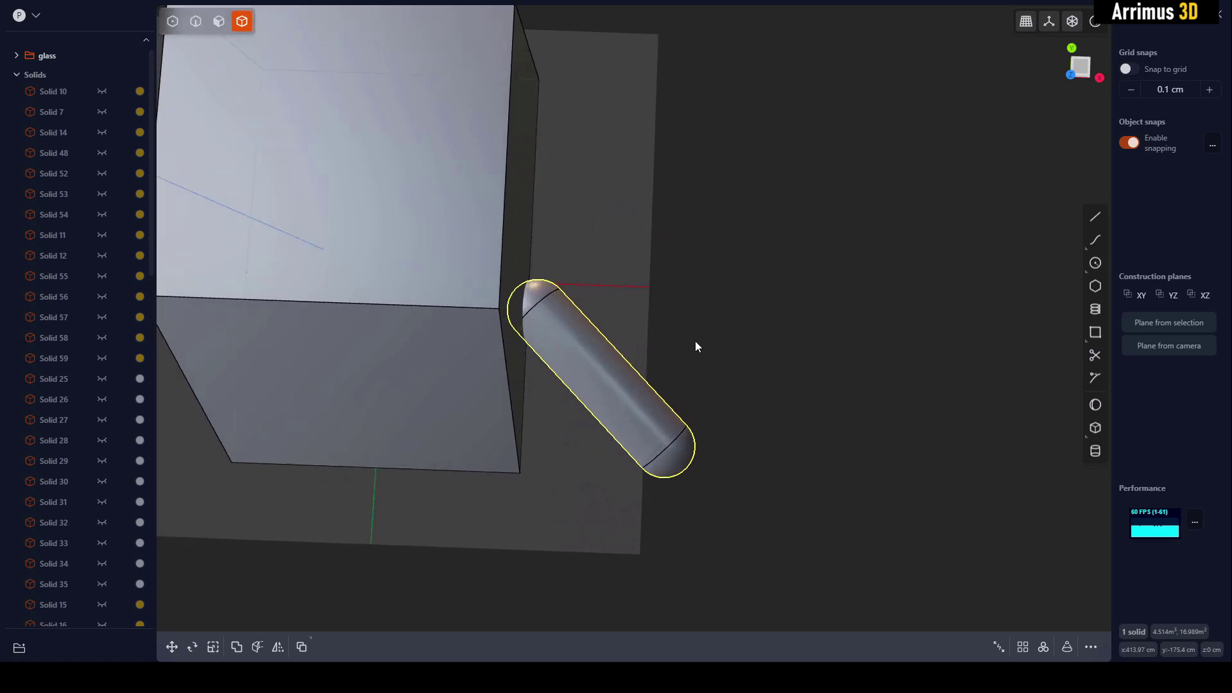
scroll(623, 359, up, 1)
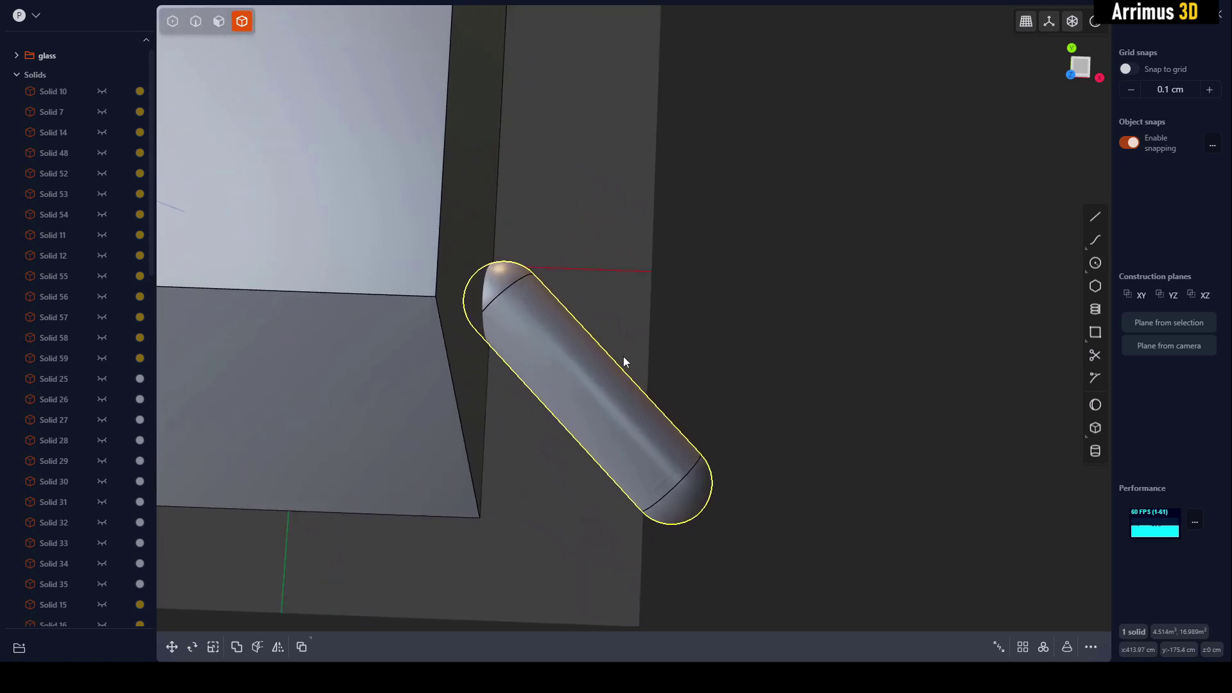
key(g)
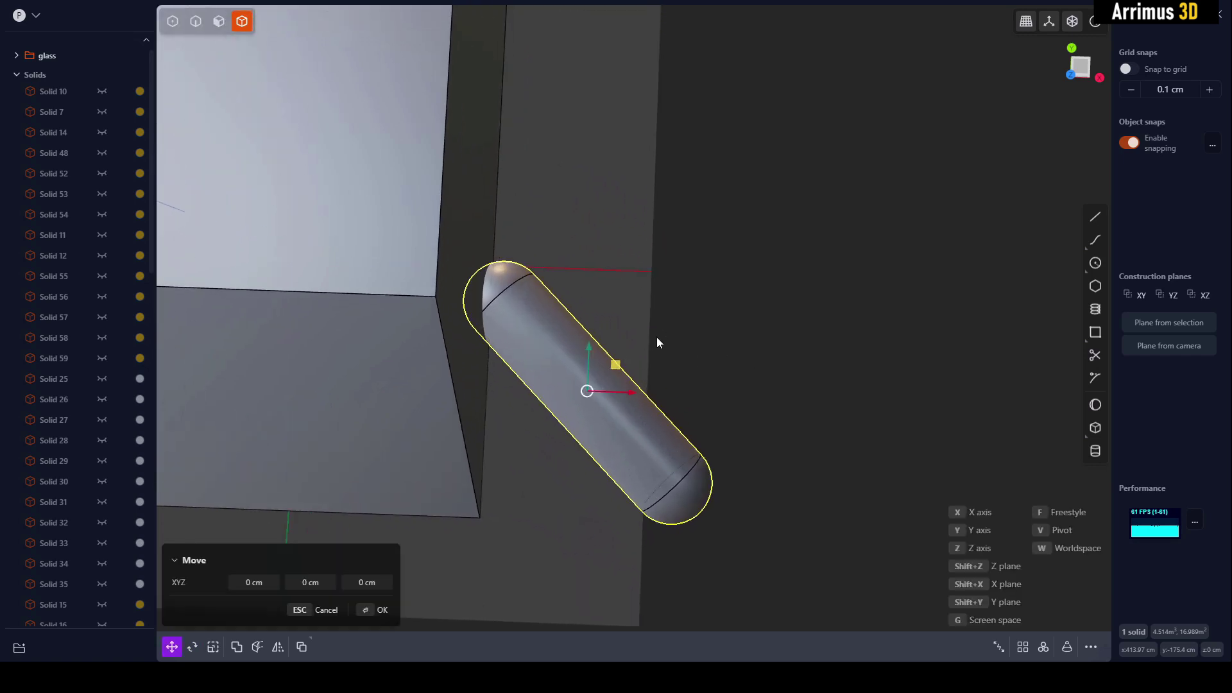
key(r)
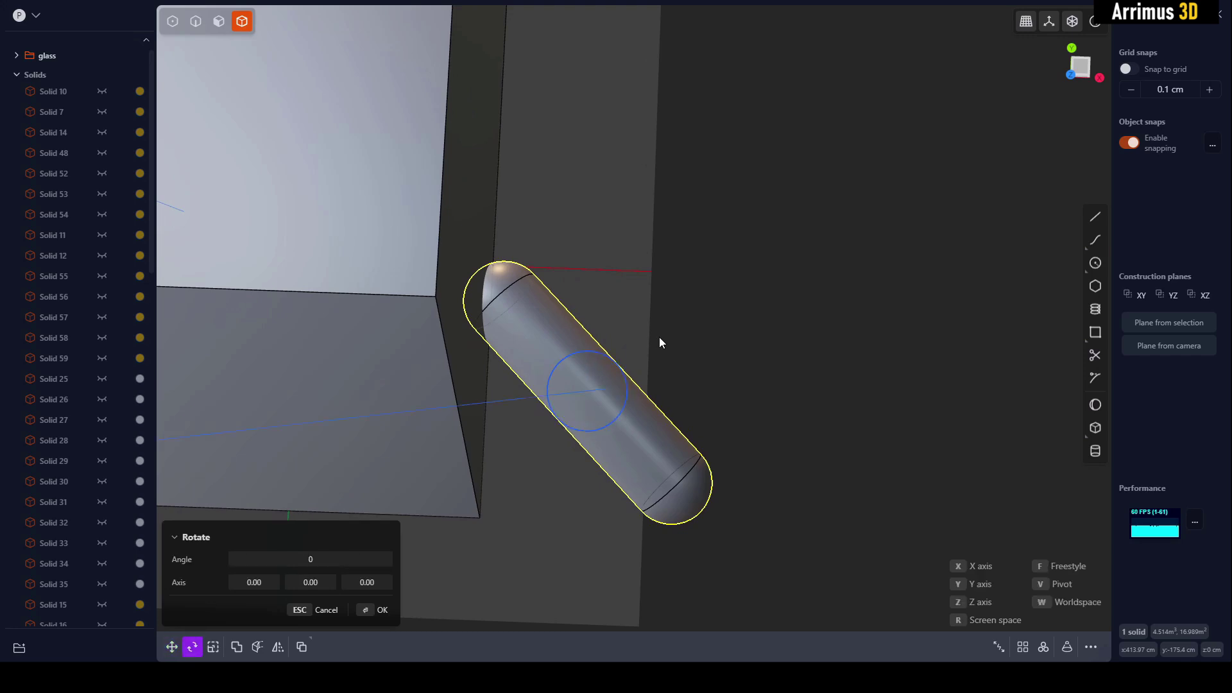
click(678, 448)
click(784, 437)
middle_drag(784, 438, 525, 472)
Step: Try to offset the rounded end face of one arm of the cross
click(517, 462)
key(d)
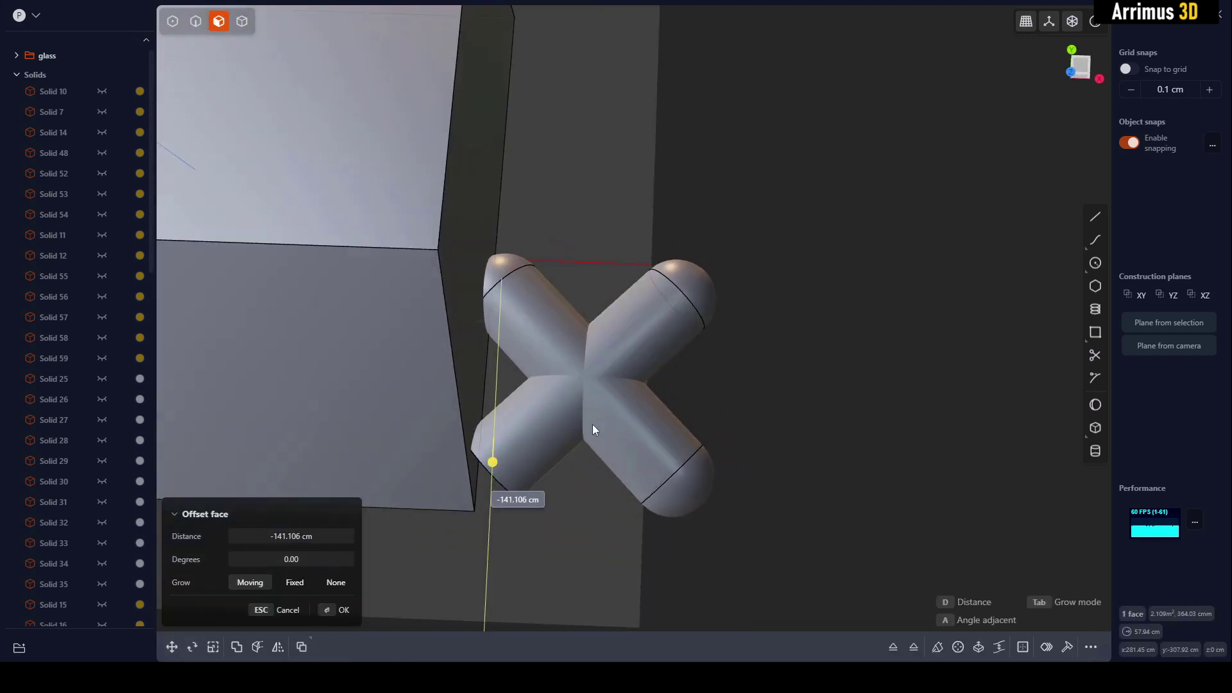
click(557, 453)
middle_drag(784, 403, 652, 352)
key(l)
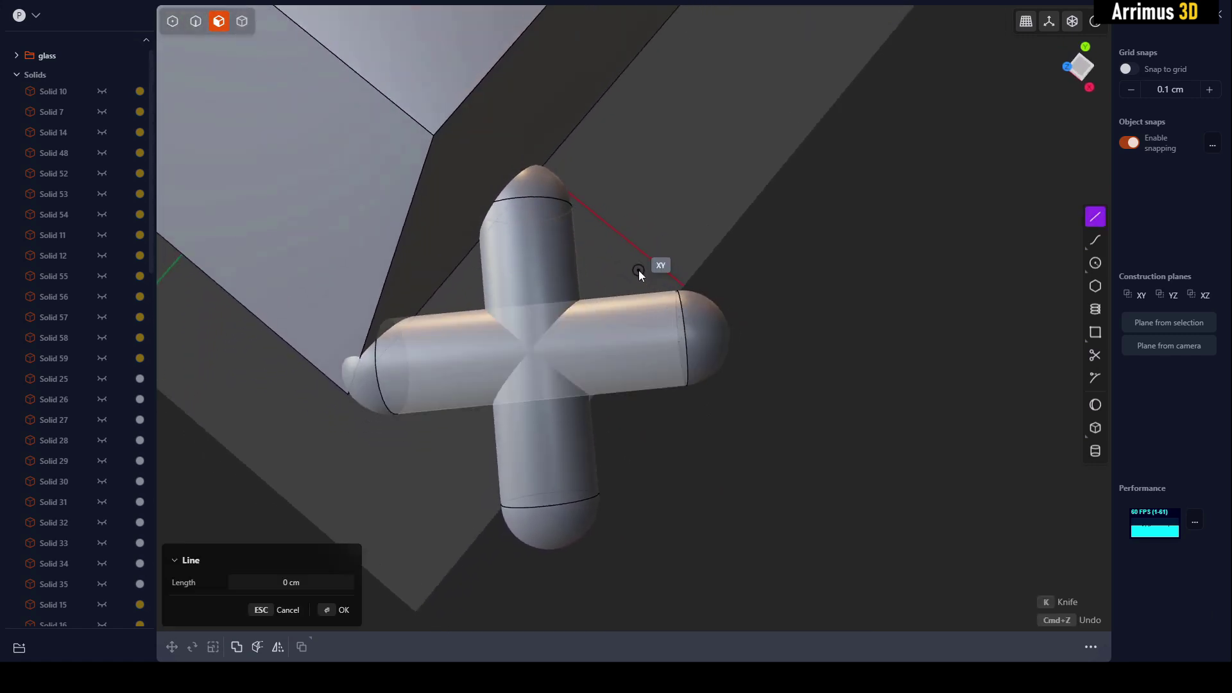
middle_drag(614, 222, 744, 351)
key(Escape)
Step: Select both crossing capsules and start the Place command
key(4)
drag(819, 248, 604, 451)
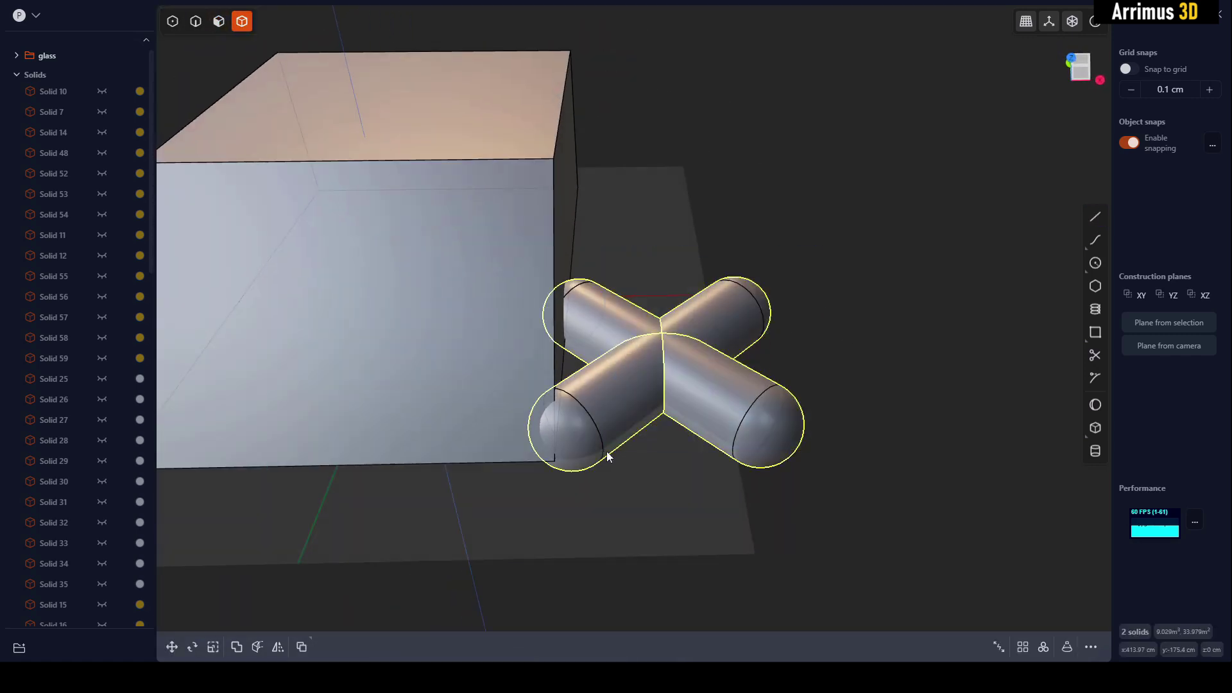
shift+middle_drag(774, 384, 975, 488)
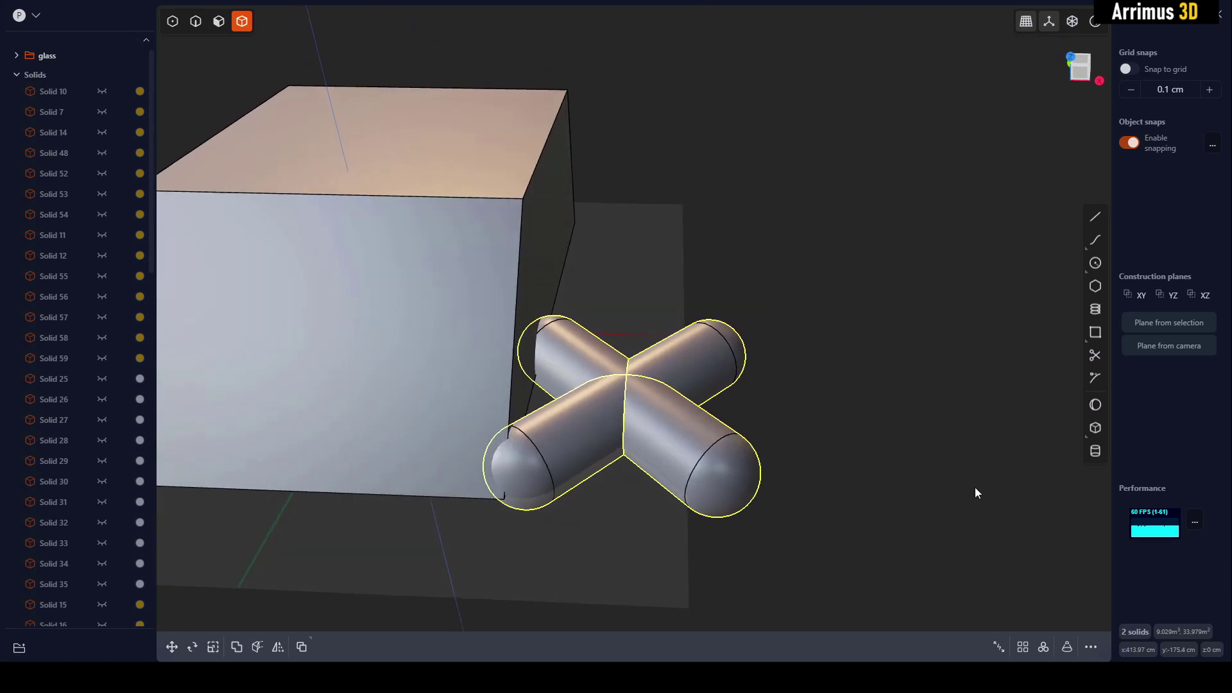
click(1089, 647)
text(place)
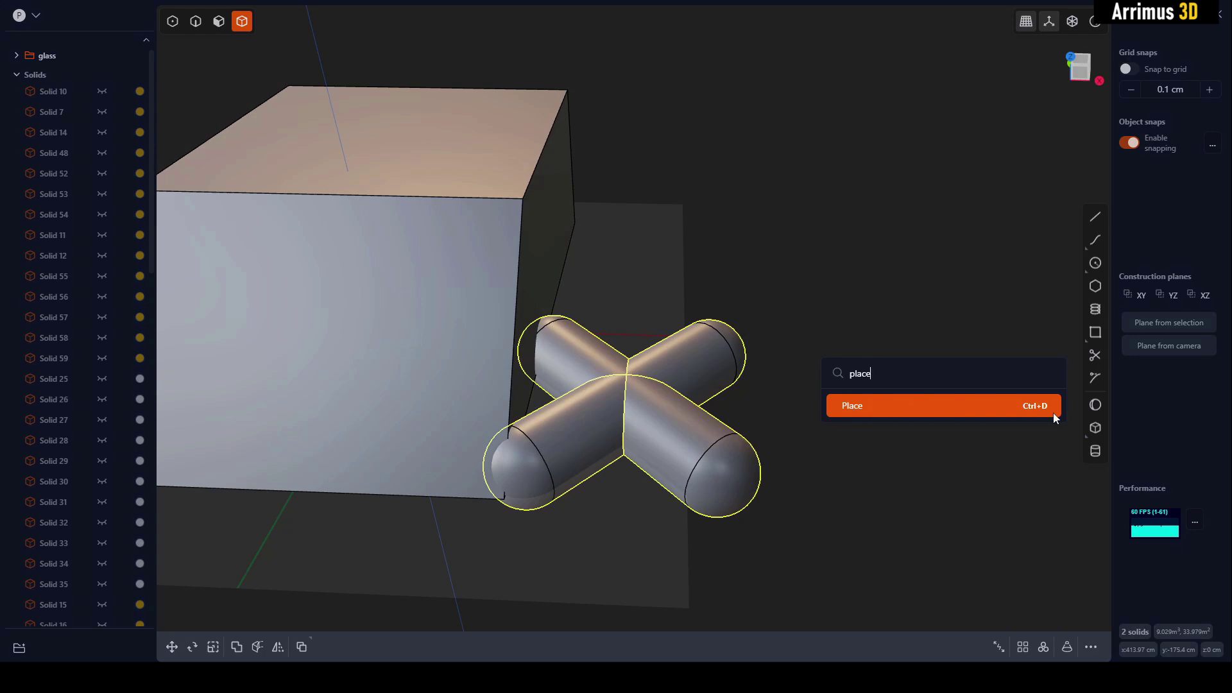
click(1021, 409)
Step: Set the centre of the crossing on the underside of the capsules as the placement base
middle_drag(825, 272, 806, 337)
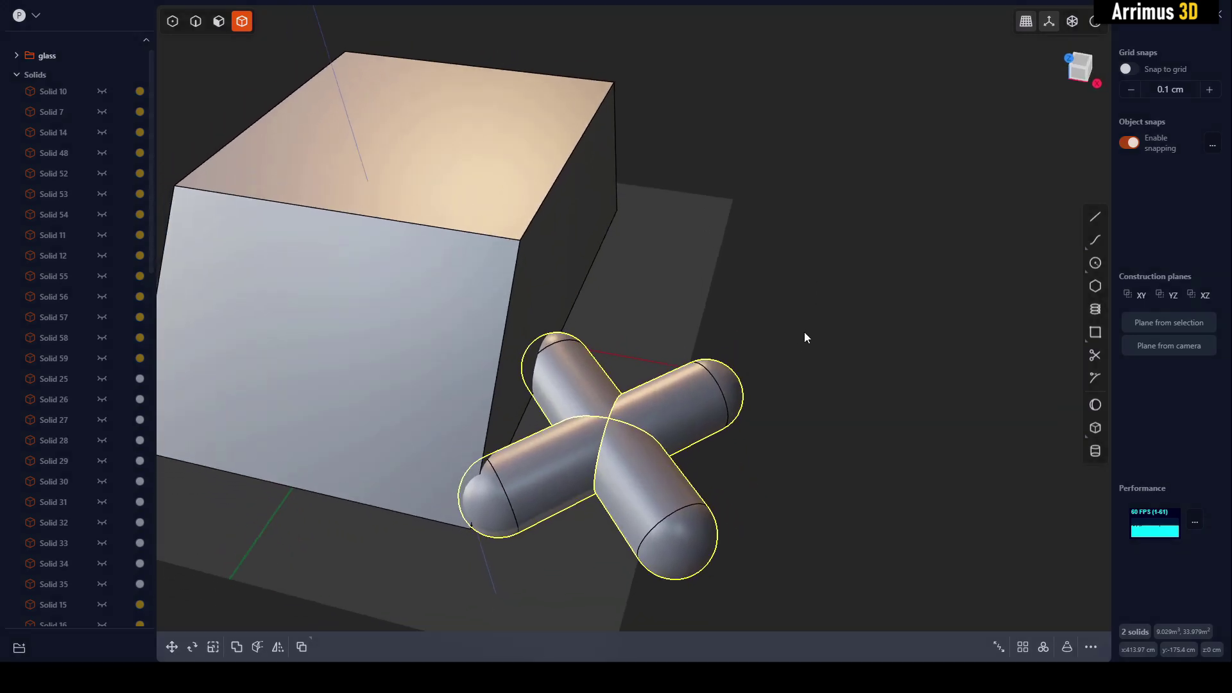
mouse_move(700, 378)
middle_down()
mouse_move(672, 411)
mouse_move(686, 384)
middle_up()
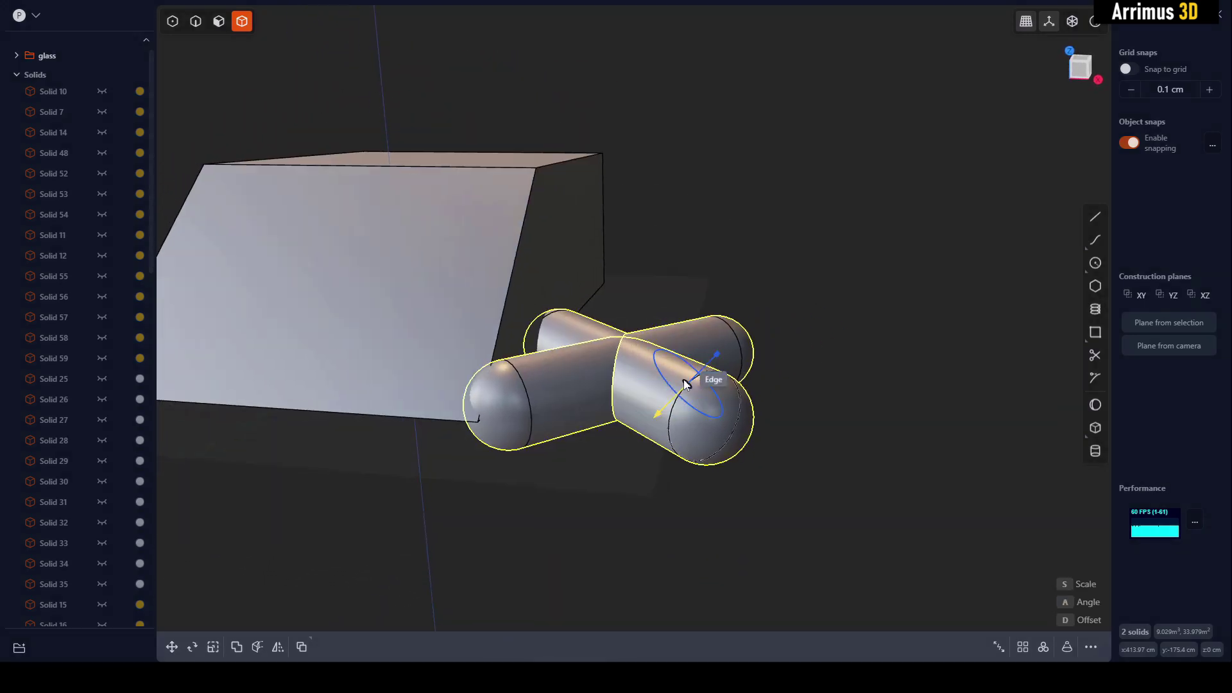
middle_drag(623, 344, 649, 255)
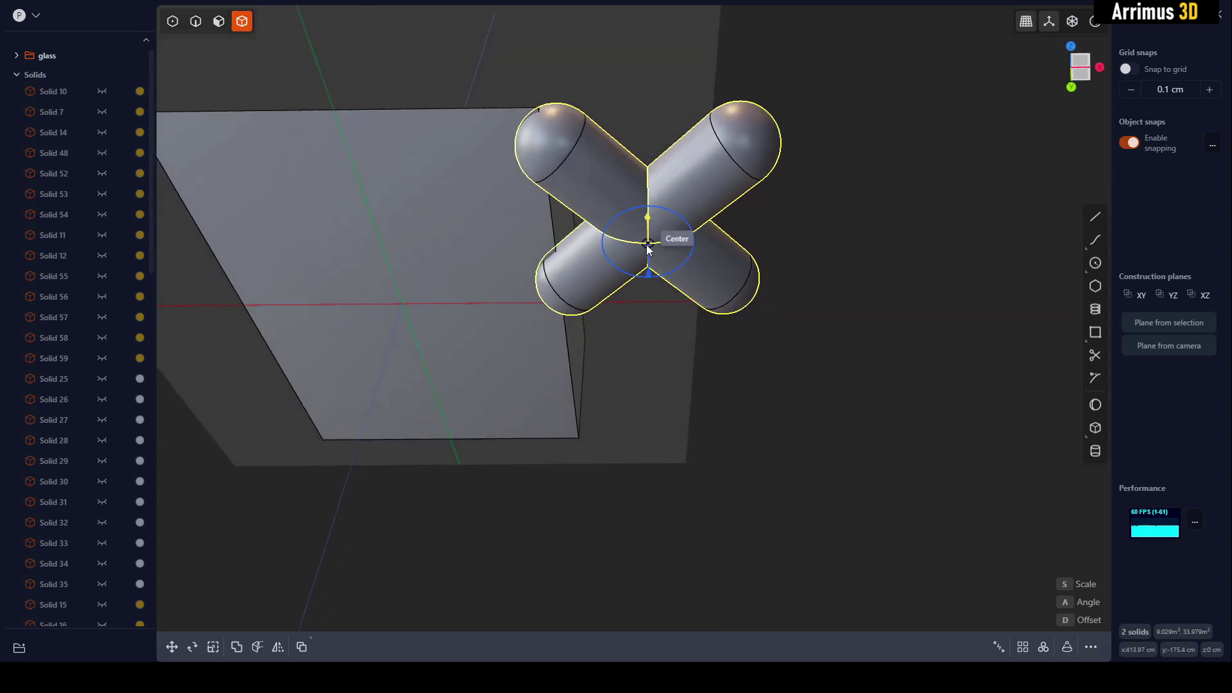
click(647, 246)
Step: Place the cross in the middle of the block's top face and cut it into the block with Difference
middle_drag(576, 293, 527, 443)
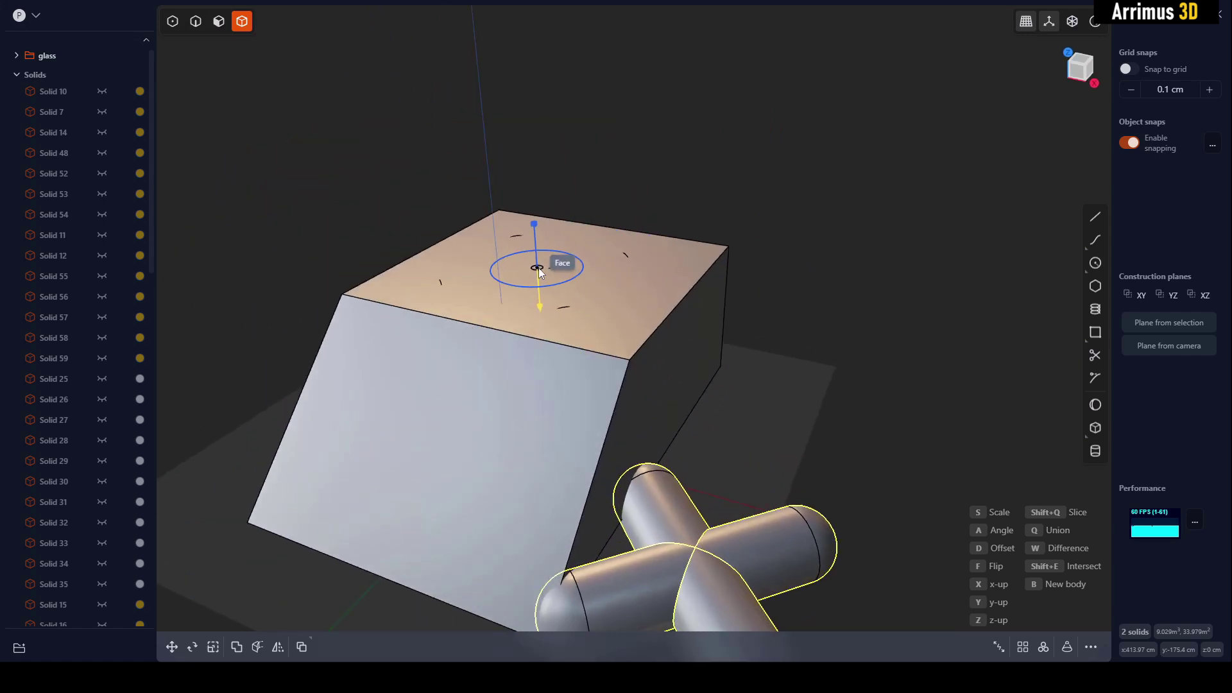
click(547, 268)
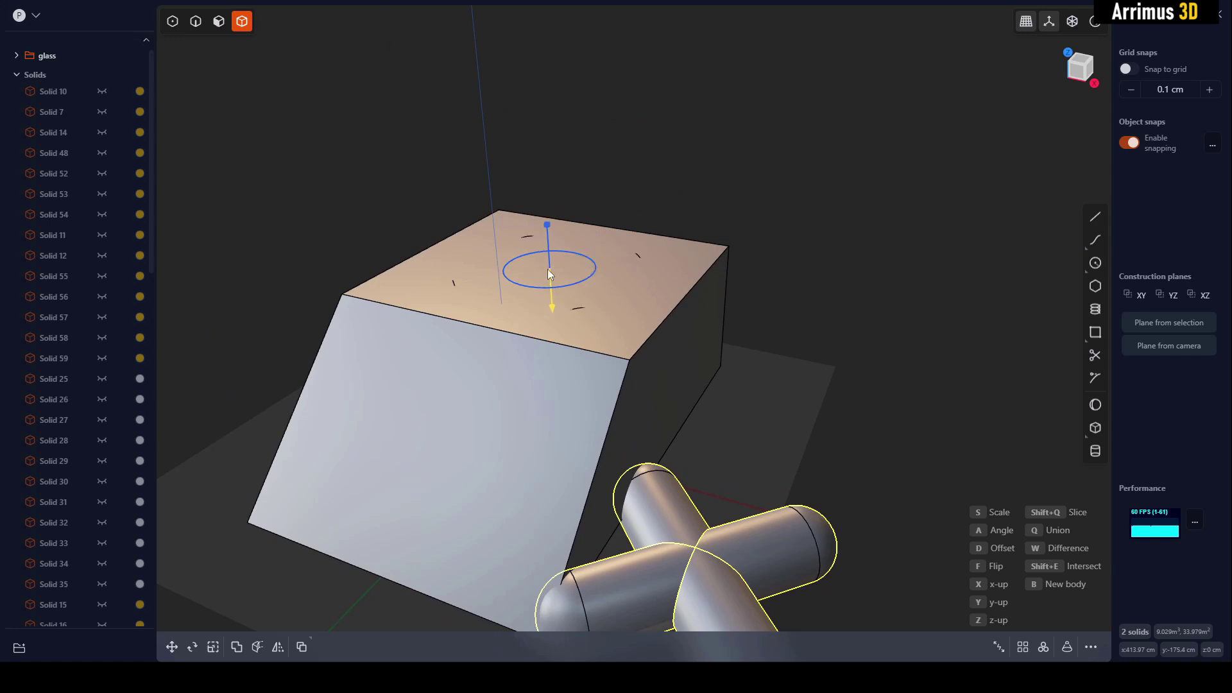
middle_drag(557, 278, 687, 295)
scroll(633, 286, up, 2)
key(d)
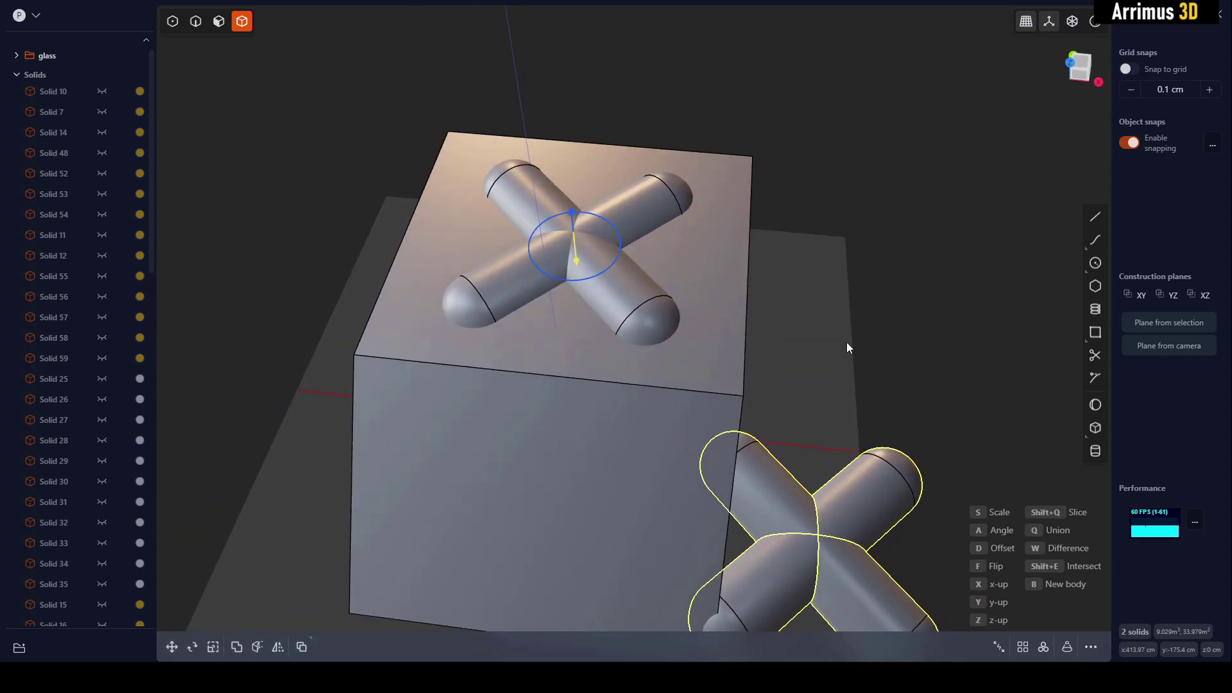
middle_drag(846, 342, 796, 332)
key(w)
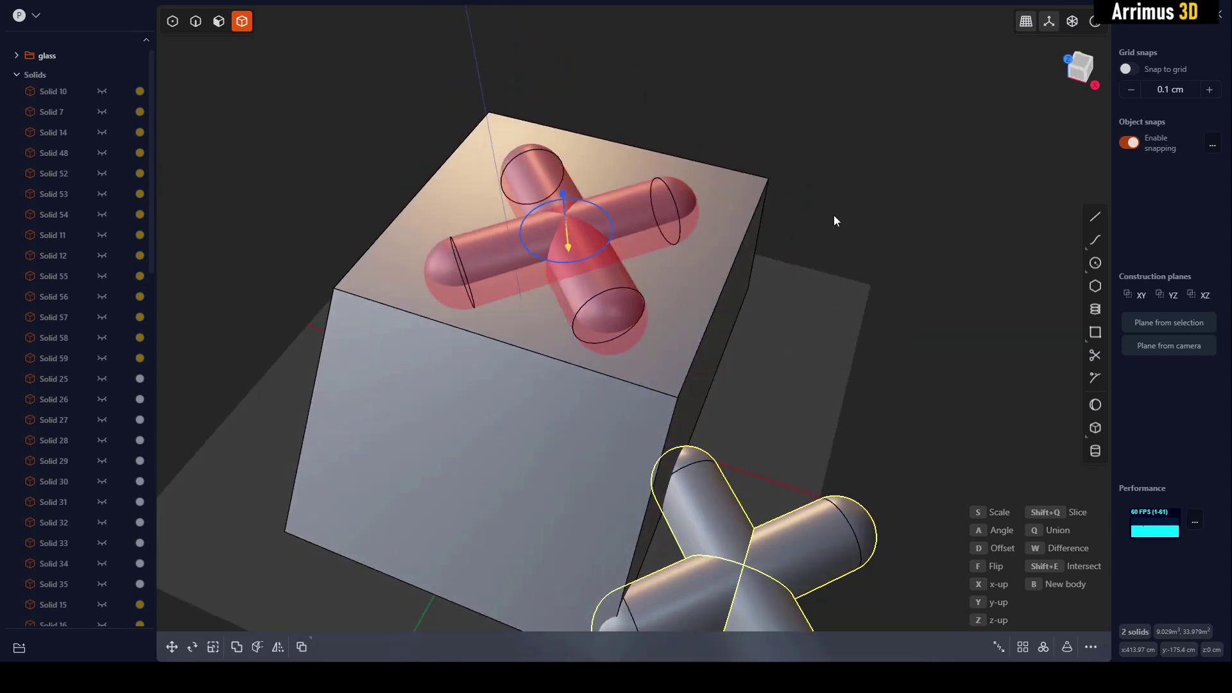
middle_drag(639, 306, 730, 314)
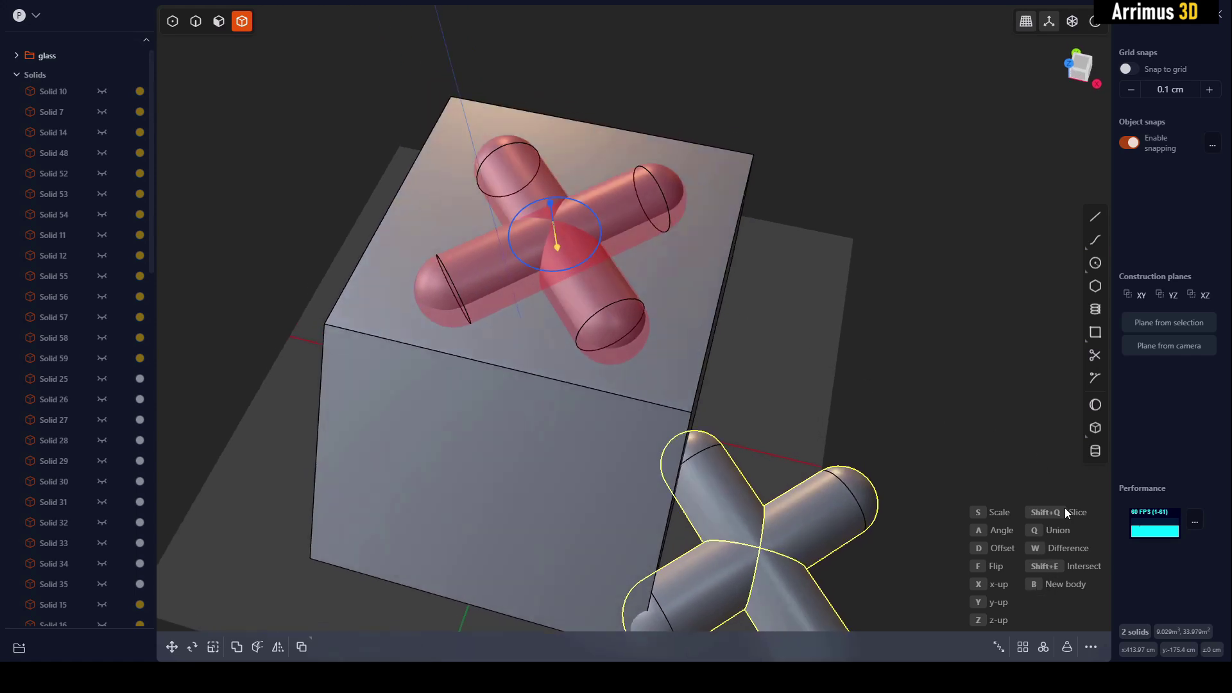
middle_drag(991, 509, 830, 222)
Step: Place another copy of the cross on the block's sloped end face and join it with Union
middle_drag(615, 298, 674, 321)
middle_drag(504, 235, 687, 198)
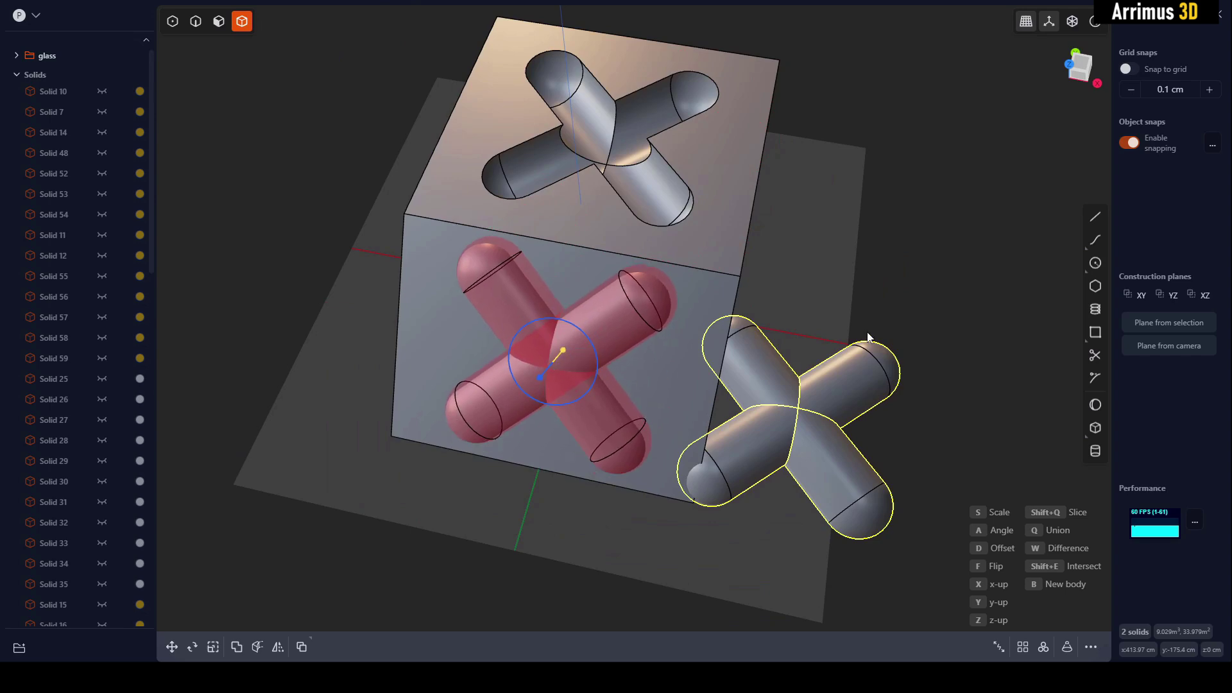
middle_drag(868, 341, 791, 291)
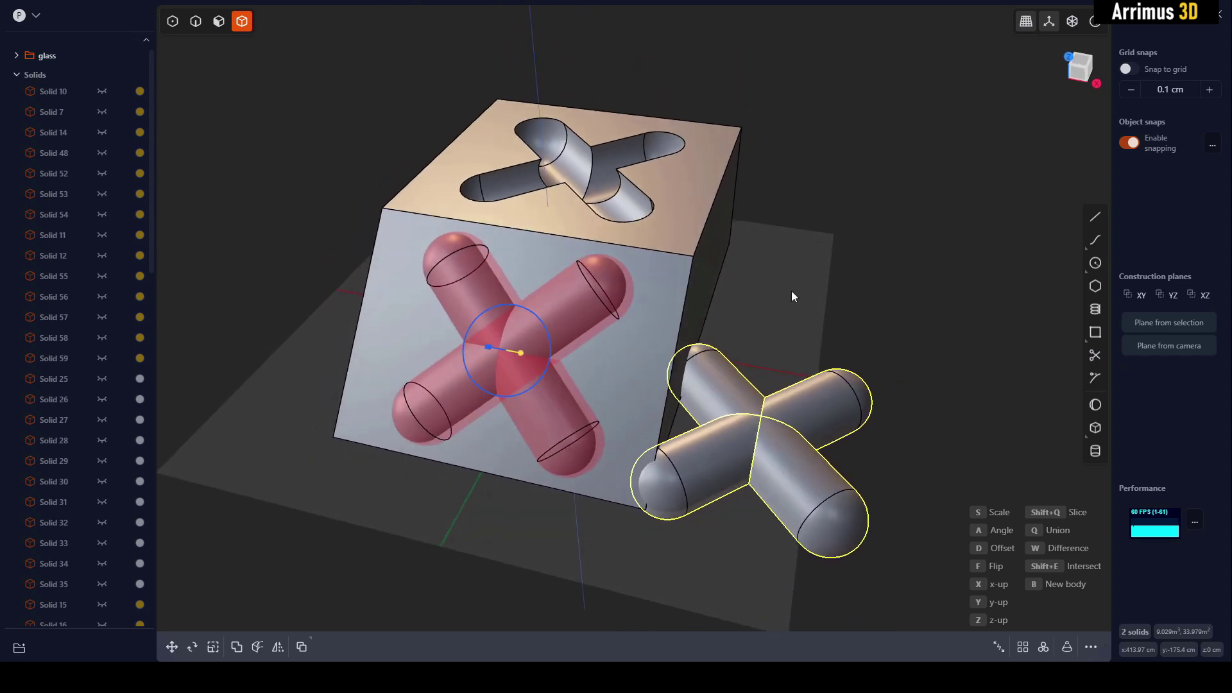
key(q)
right_click(845, 302)
Step: Place two scaled-down copies of the cross next to each other on the block's long side face
middle_drag(825, 356, 732, 324)
click(802, 322)
shift+middle_drag(821, 328, 772, 310)
key(s)
click(733, 318)
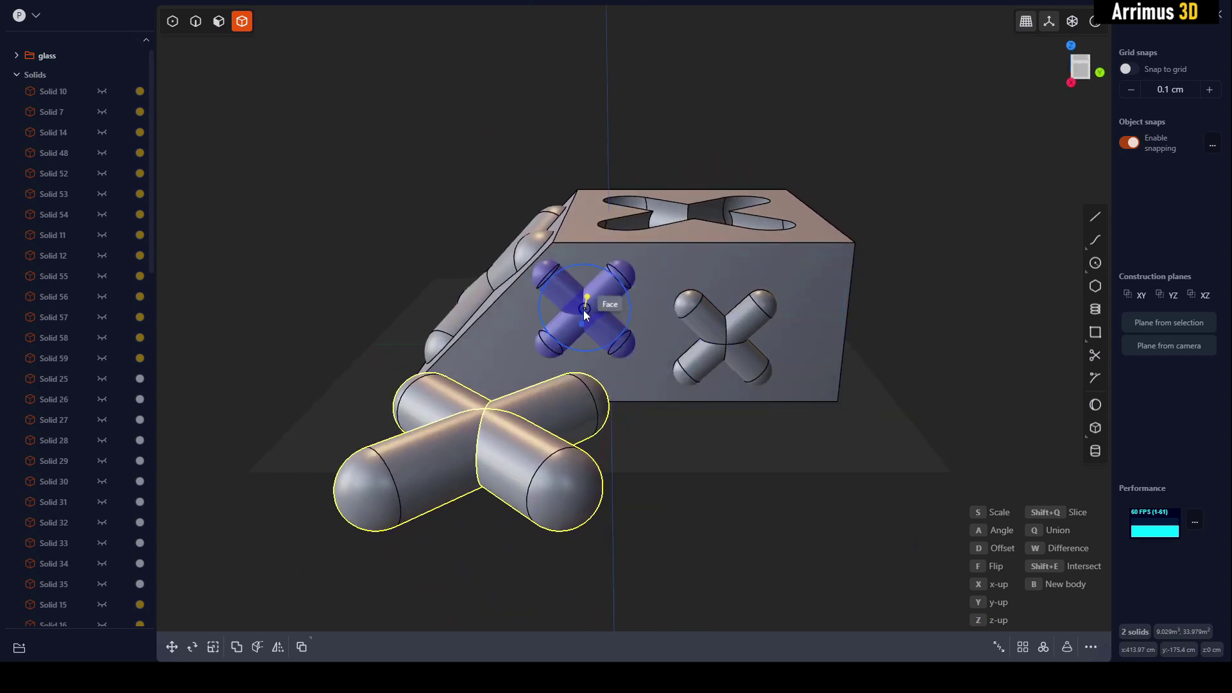
click(642, 356)
Step: Place small copies of the cross on the opposite side face, rotating one by about 40 degrees
middle_drag(675, 348, 740, 322)
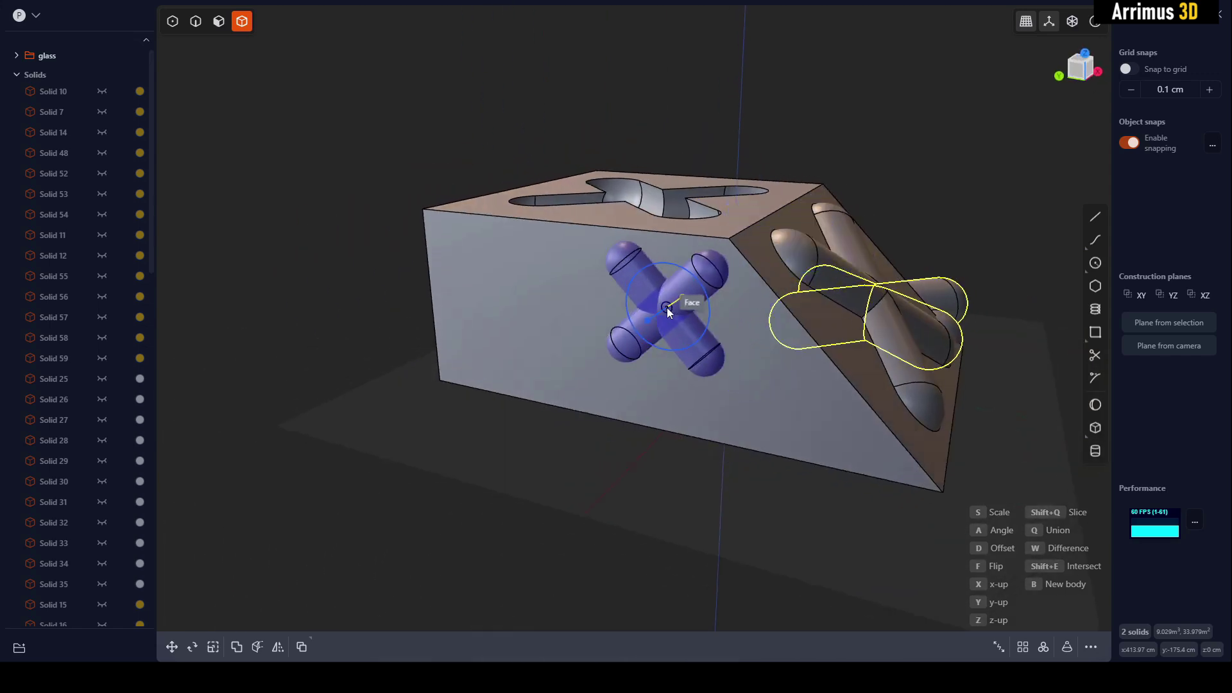
click(668, 307)
middle_drag(537, 318, 625, 335)
click(555, 320)
key(a)
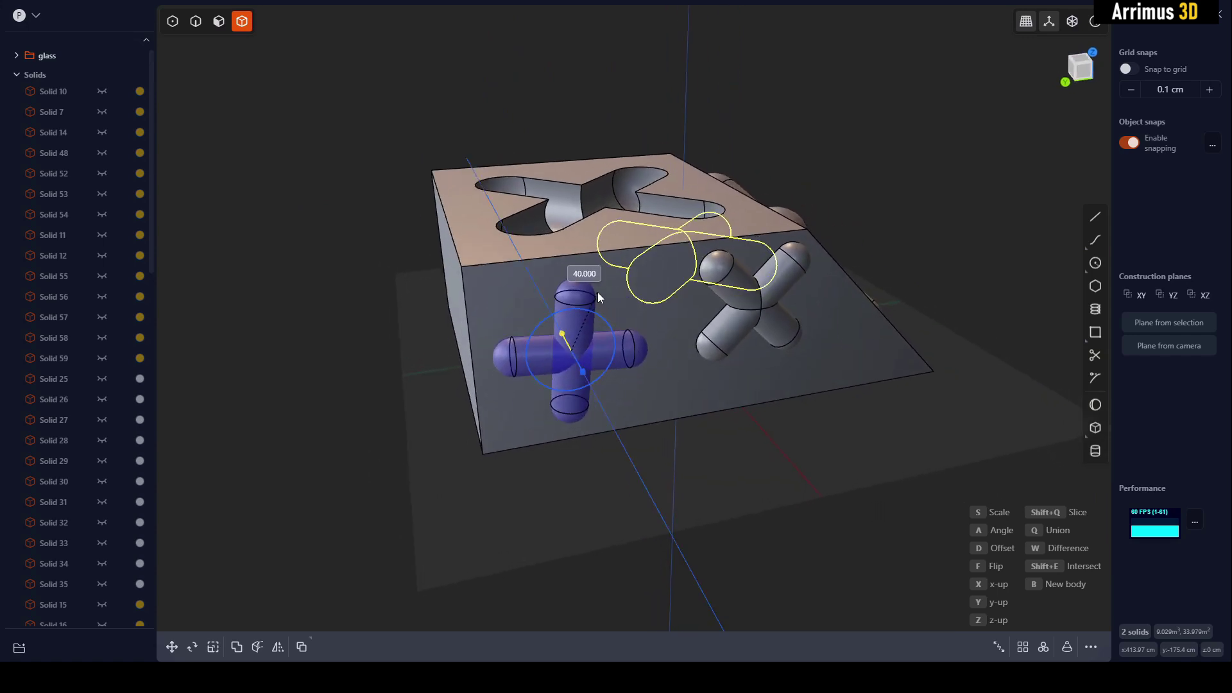
click(598, 291)
Step: Place one more small rotated cross on the block's back end face and finish placing copies
right_click(647, 324)
middle_drag(648, 326, 827, 364)
click(611, 359)
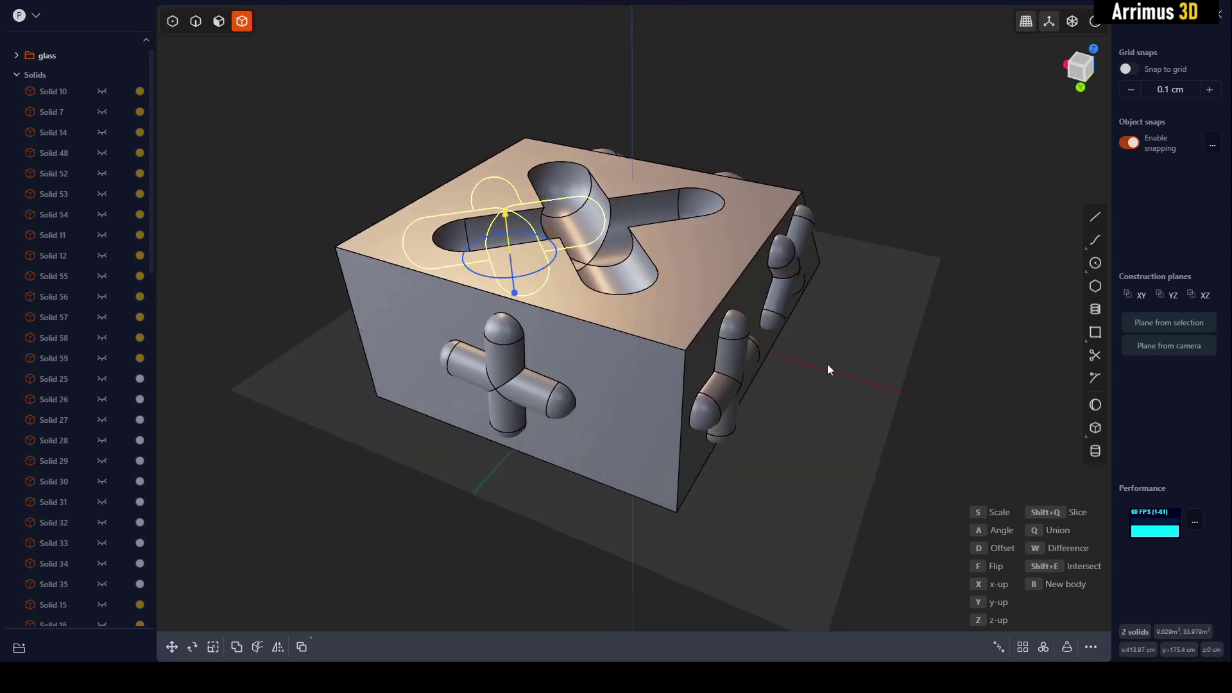
shift+middle_drag(902, 380, 824, 404)
right_click(845, 354)
scroll(845, 346, down, 2)
shift+middle_drag(845, 321, 591, 329)
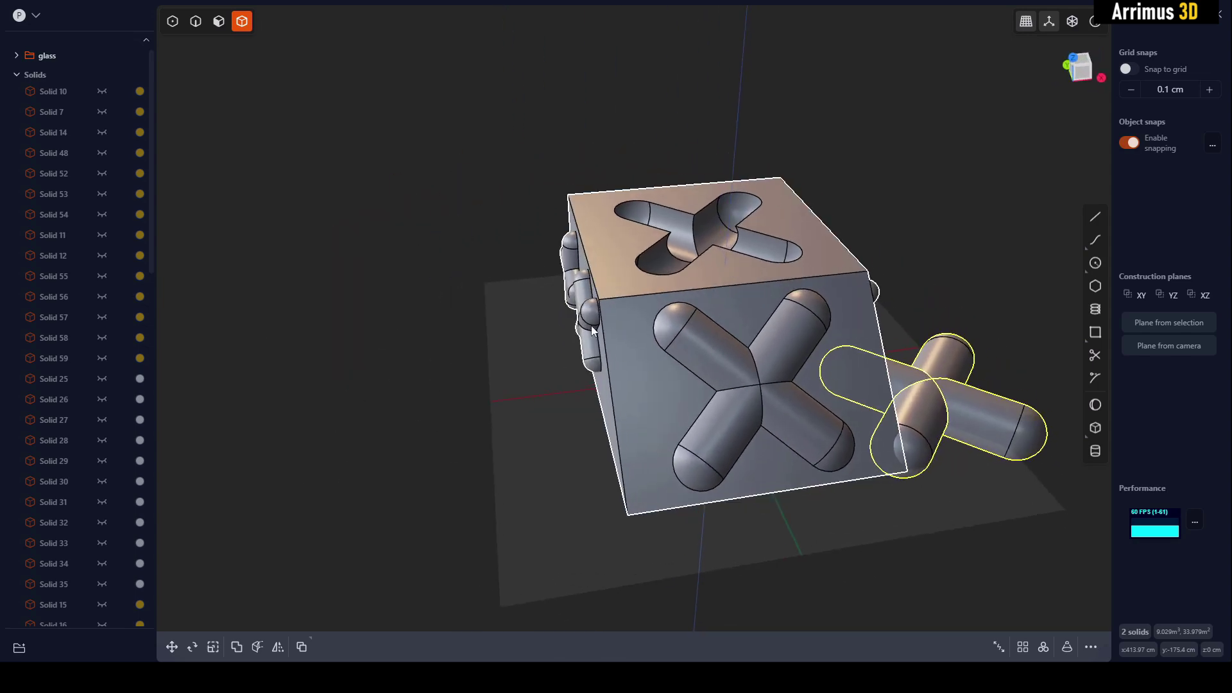
Step: Fillet the four edges where the arms intersect inside the recessed cross on the top face
click(589, 328)
middle_drag(934, 279, 678, 268)
key(2)
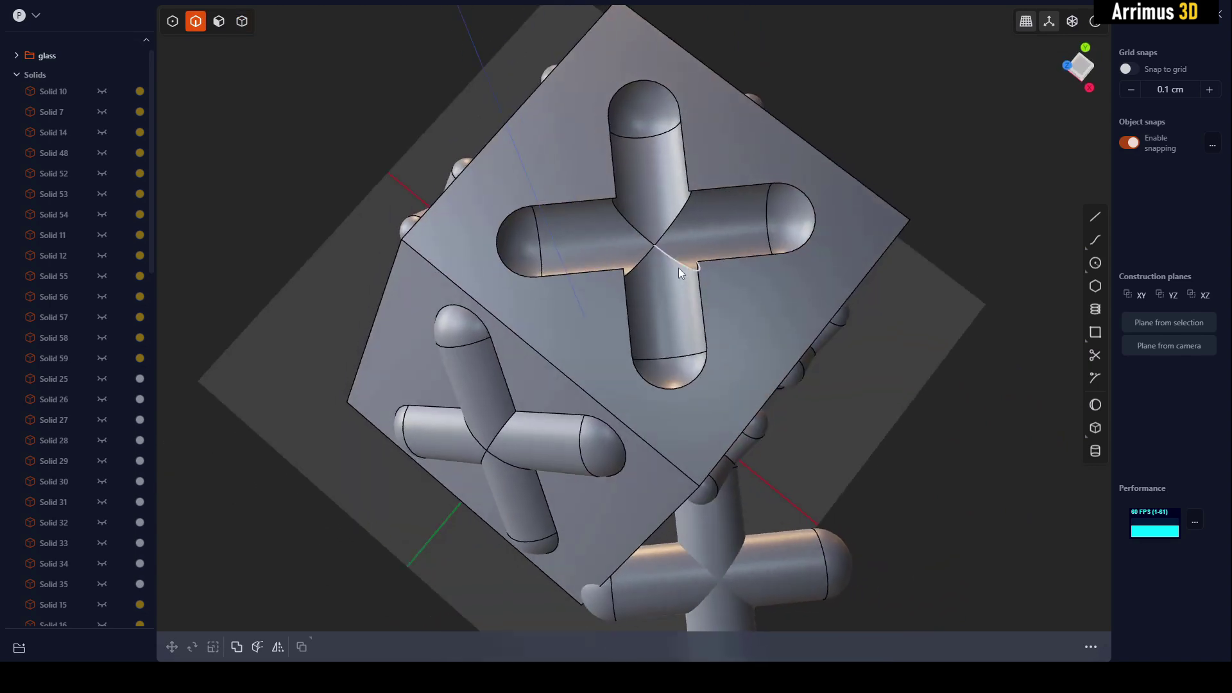
scroll(679, 268, up, 3)
click(665, 257)
key(f)
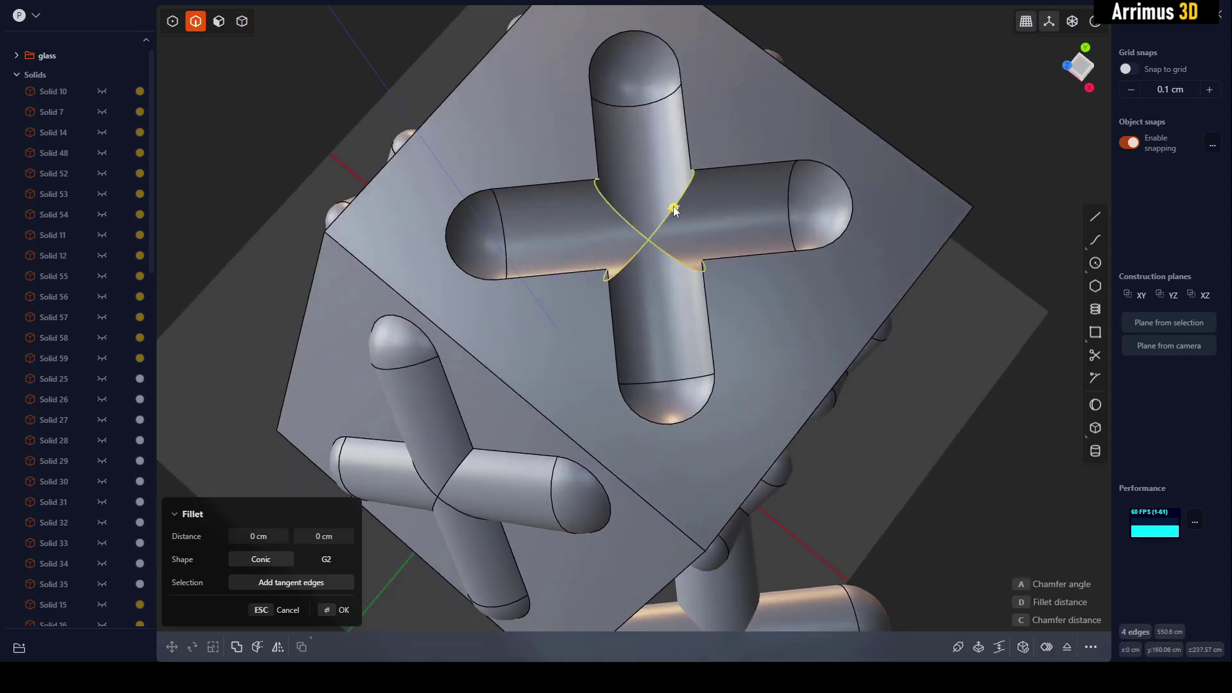
drag(673, 210, 684, 183)
key(Return)
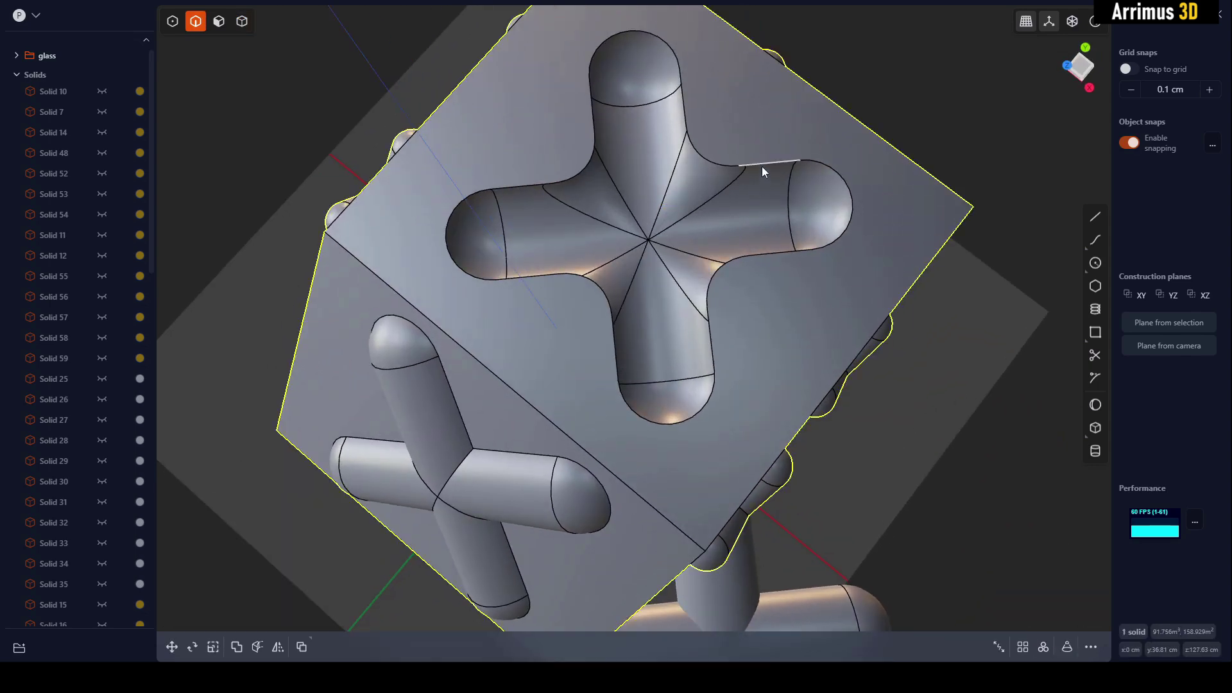
Step: Fillet the outer rim of the recessed cross where it meets the top face
click(761, 167)
key(f)
drag(761, 167, 766, 156)
key(Return)
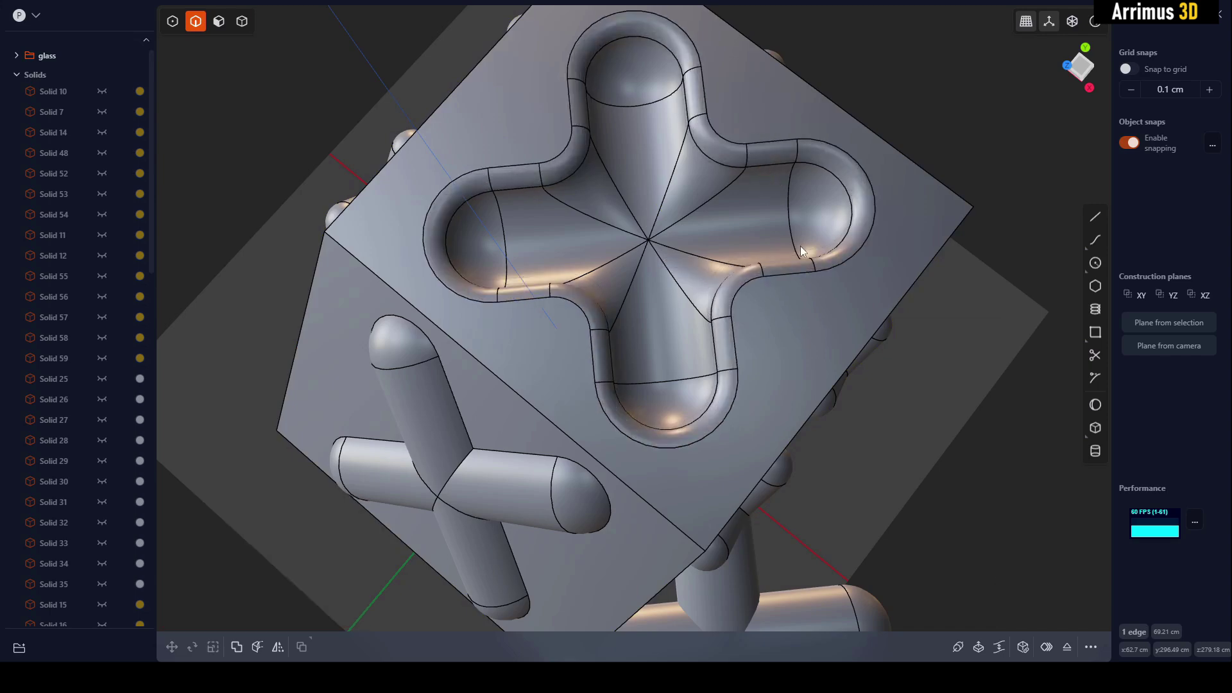
Step: Fillet the block edge between the top face and the sloped end face
middle_drag(626, 356, 675, 304)
click(597, 287)
key(b)
middle_drag(597, 288, 564, 310)
drag(565, 304, 617, 288)
key(Escape)
shift+middle_drag(540, 337, 617, 298)
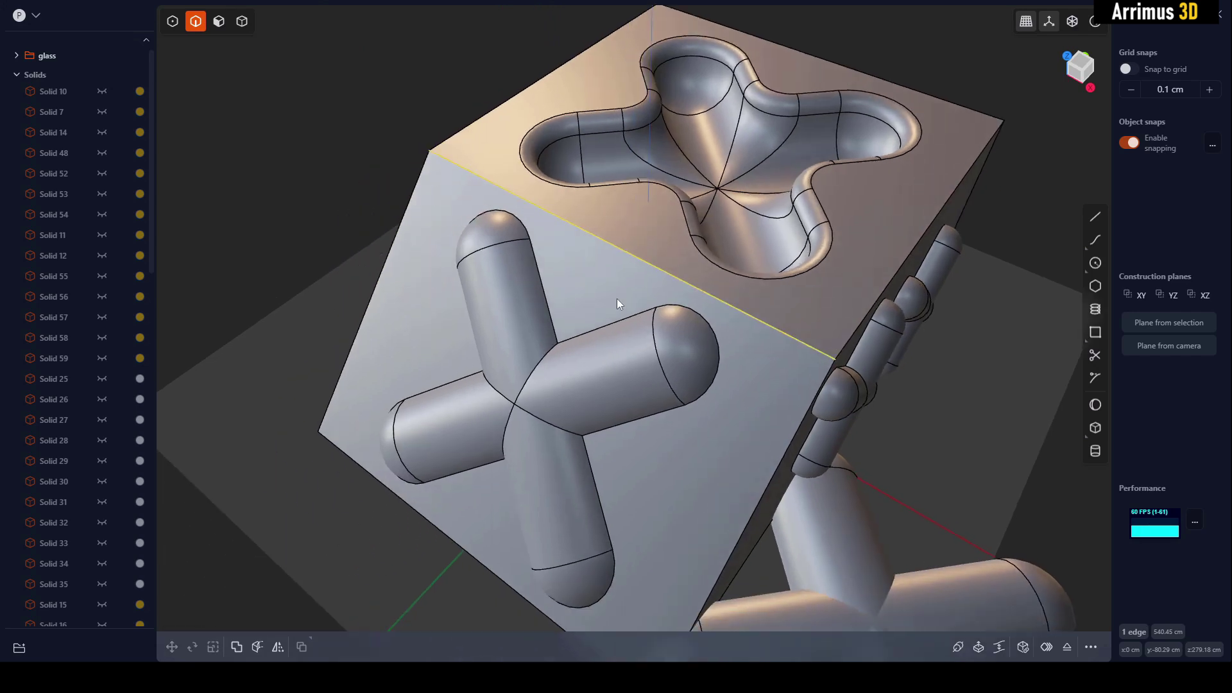
key(f)
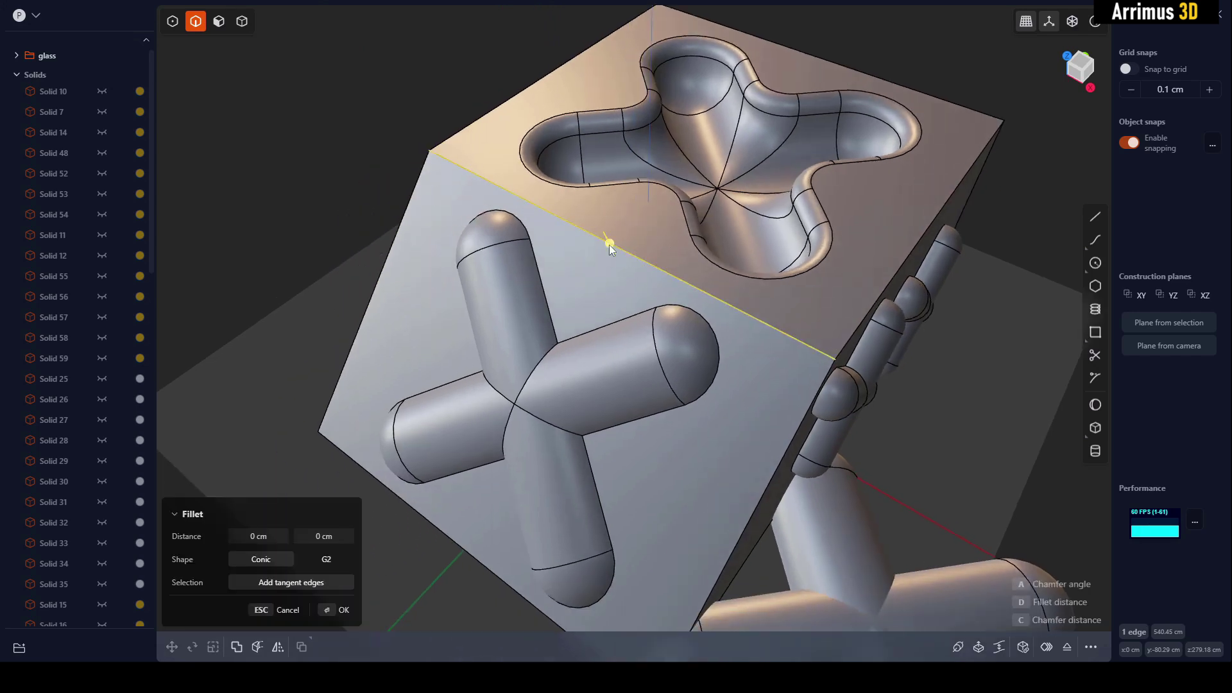
key(Return)
middle_drag(679, 222, 691, 326)
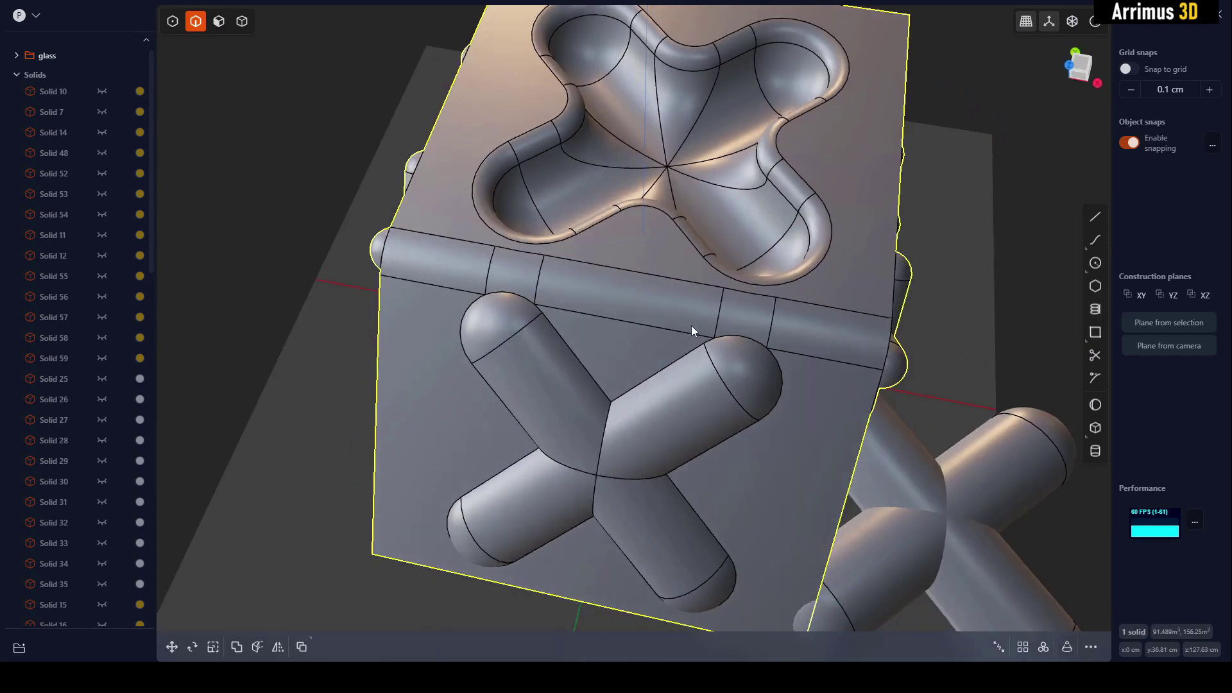
click(665, 368)
key(b)
key(Escape)
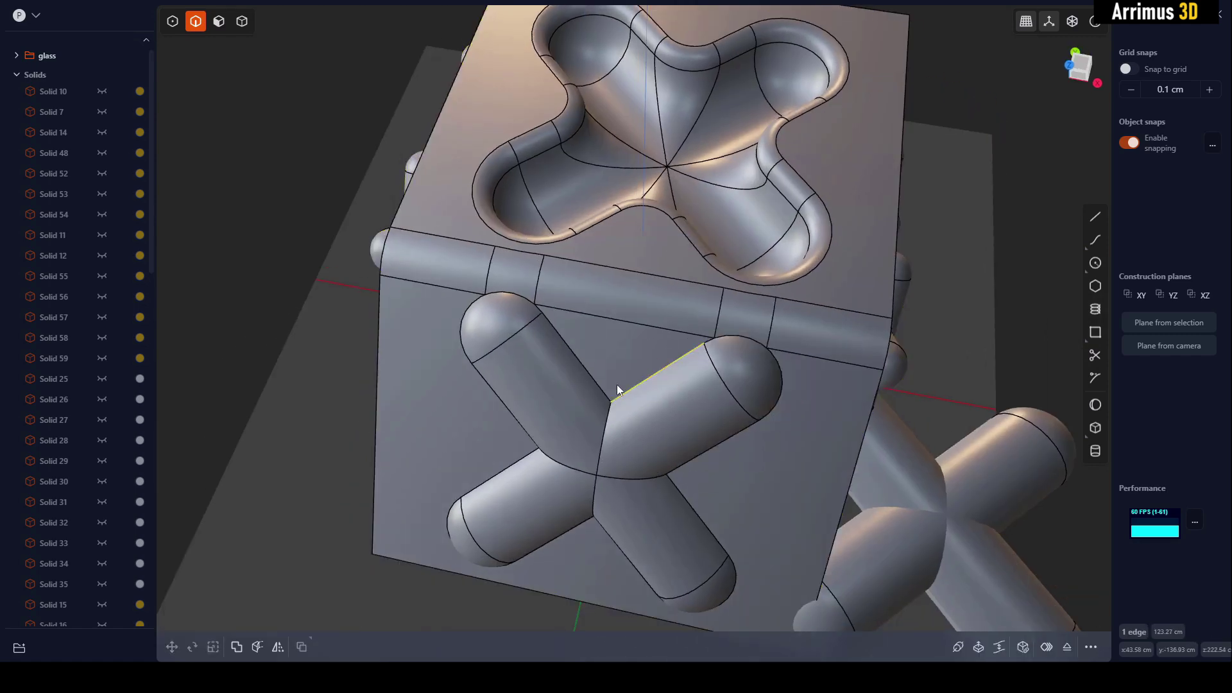
Step: Fillet the four edges where the arms of the raised cross meet on the sloped face
click(606, 422)
middle_drag(606, 421, 634, 386)
shift+click(637, 407)
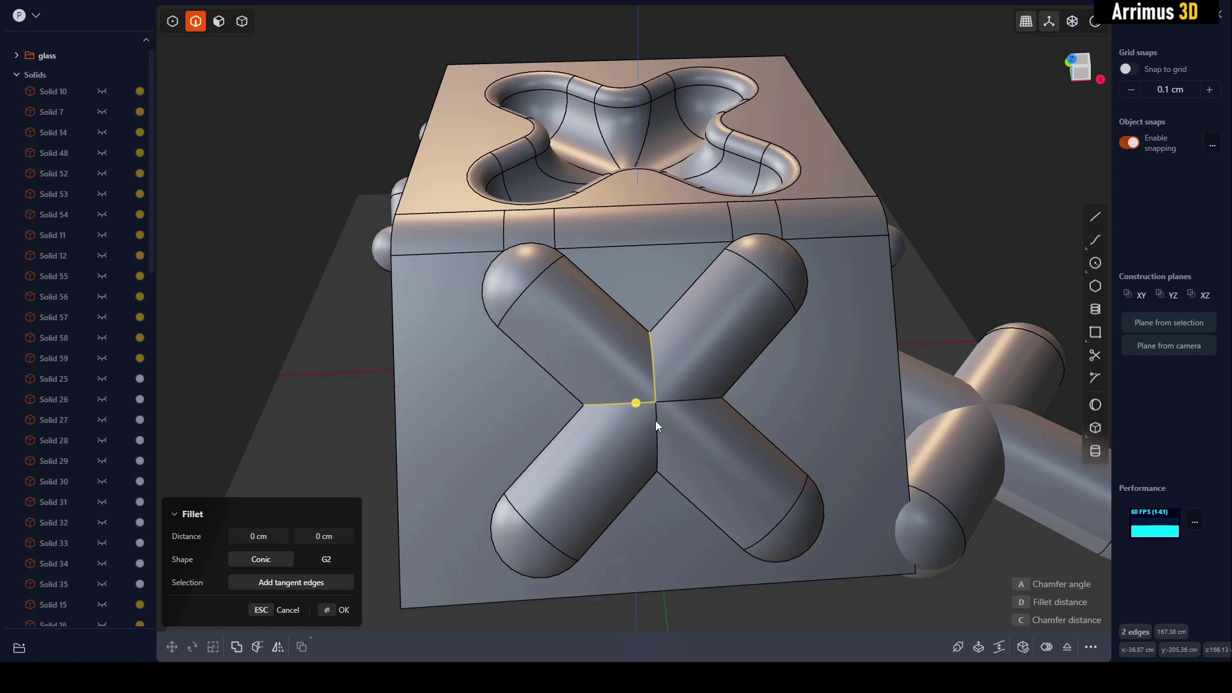
shift+click(655, 421)
shift+click(690, 400)
key(d)
click(715, 364)
key(Return)
Step: Fillet the base outline of the raised cross on the sloped face by about 17 cm
middle_drag(716, 366, 674, 420)
click(600, 316)
middle_drag(601, 316, 612, 355)
key(d)
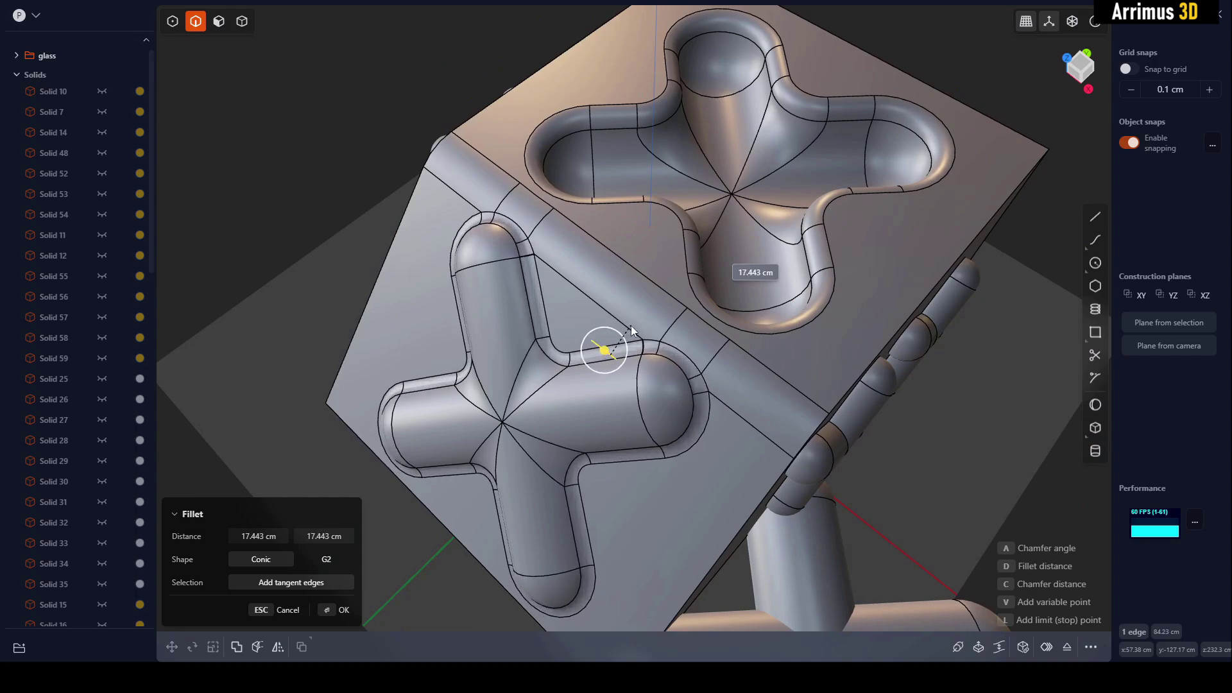
key(Return)
Step: Fillet the block's side edge along the top face and down the sloped end
middle_drag(695, 326, 756, 322)
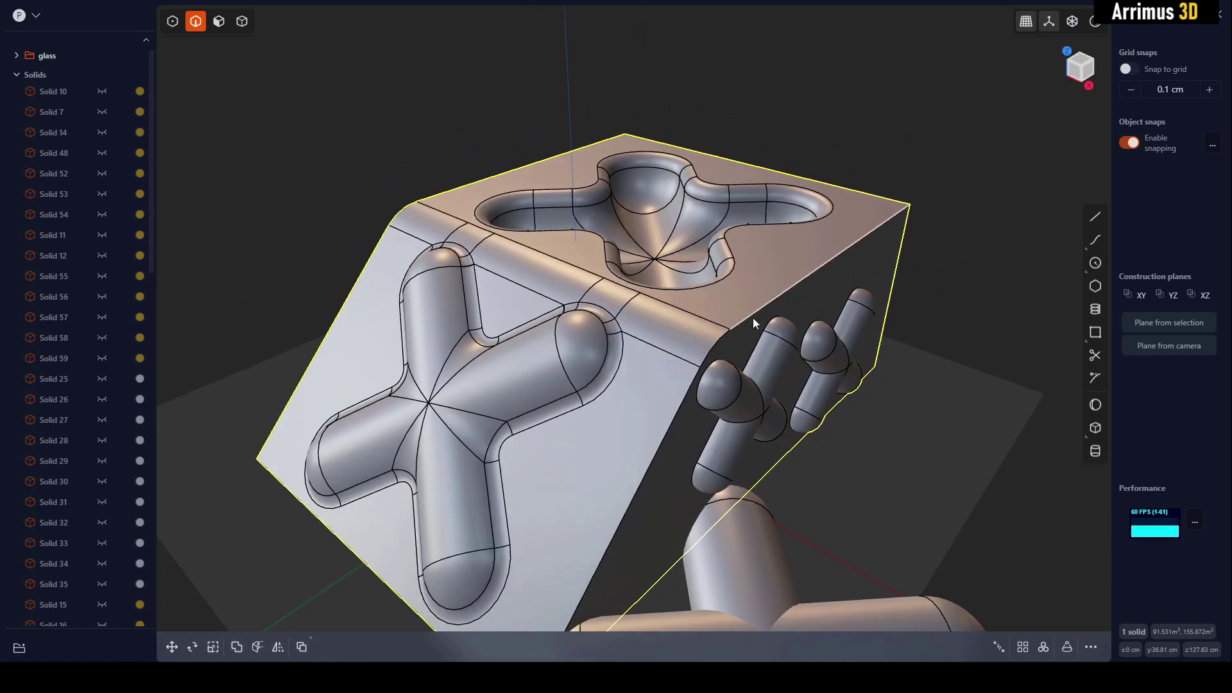
click(753, 318)
key(f)
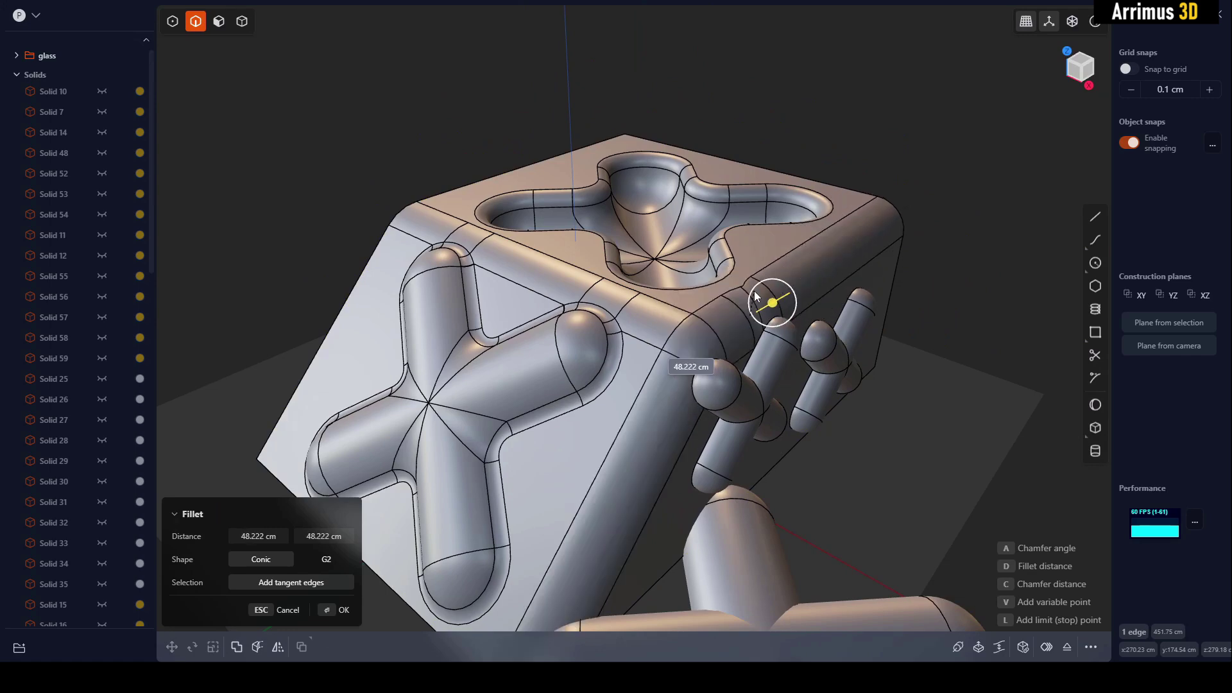
click(750, 306)
right_click(802, 295)
Step: Fillet the base edge of the small cross nearest the rounded corner by about 28 cm
middle_drag(779, 385, 641, 290)
scroll(624, 290, up, 2)
click(629, 275)
key(f)
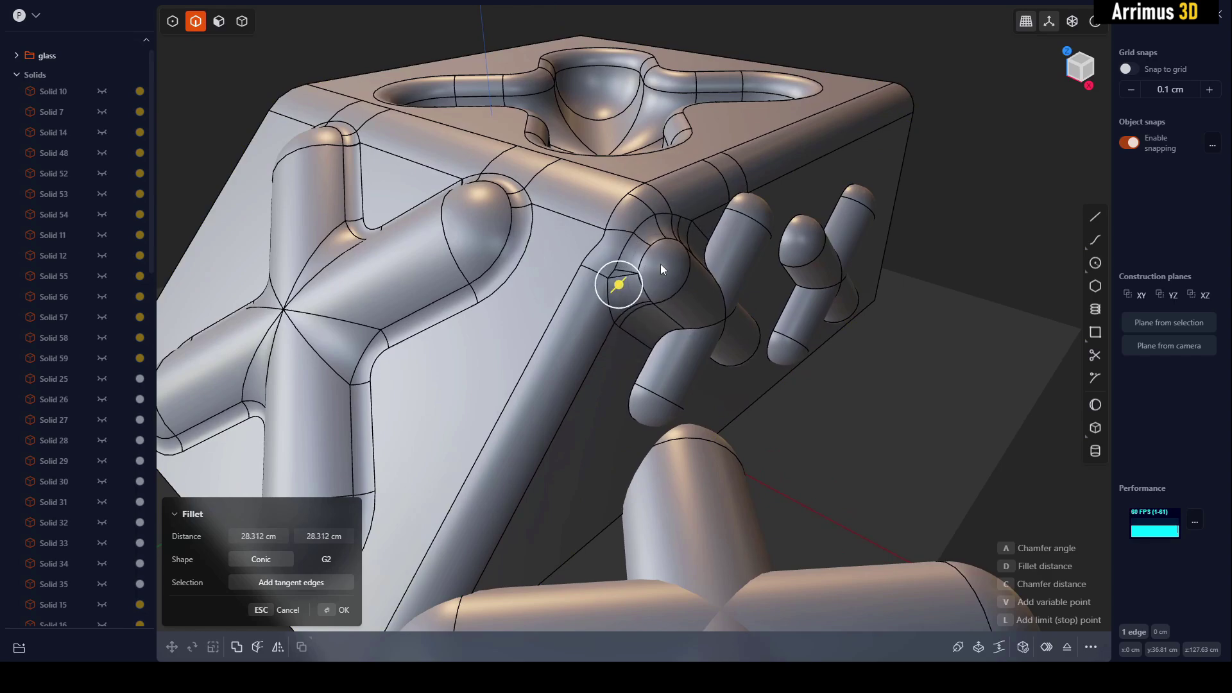
key(Return)
scroll(703, 268, down, 4)
middle_drag(676, 314, 588, 352)
click(768, 383)
middle_drag(616, 311, 757, 359)
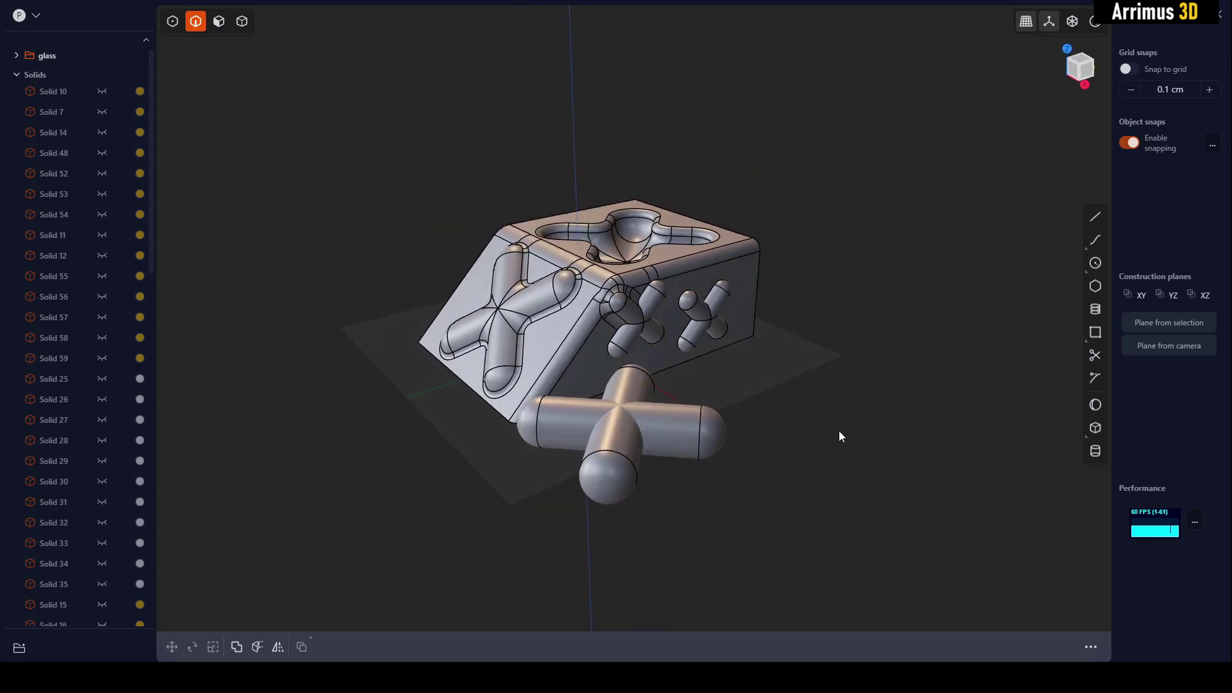